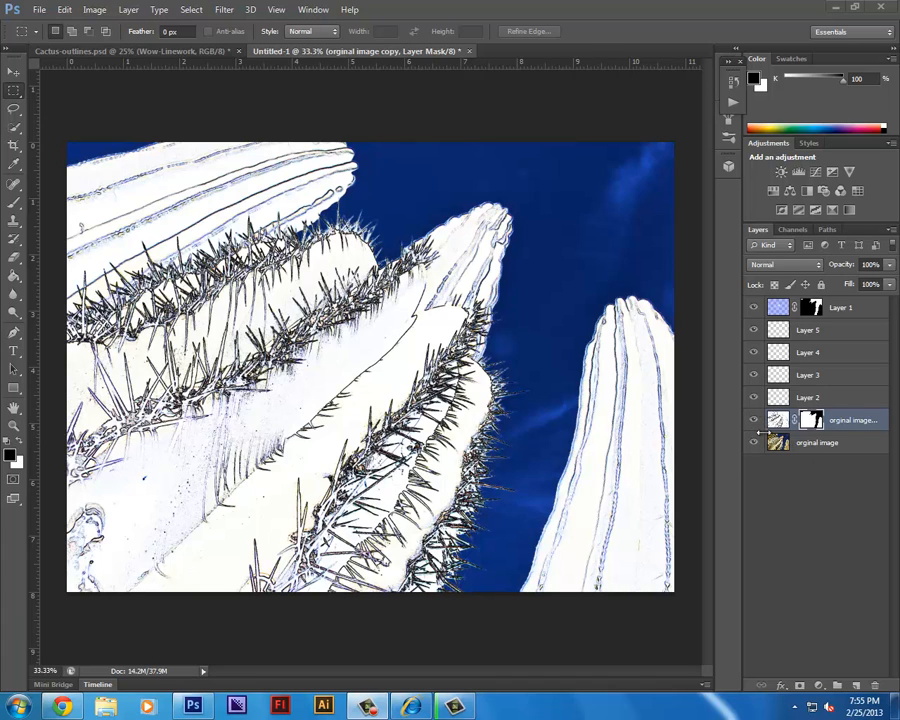
Step: Hide every layer above the original image and make the original image layer active for colour sampling
{"action": "left_click_drag", "start_coordinate": [755, 310], "coordinate": [755, 397]}
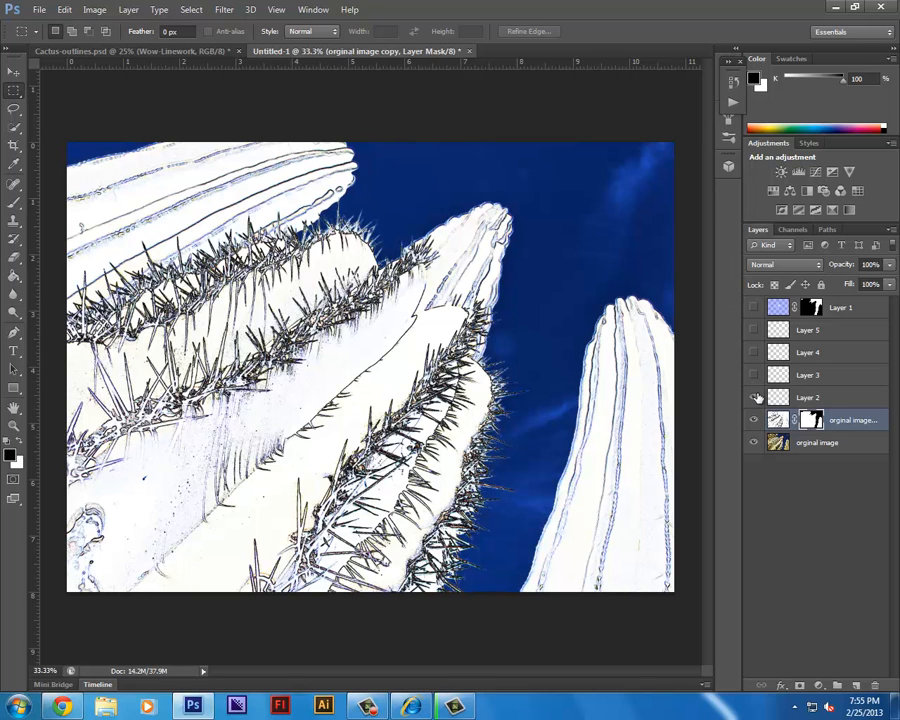
{"action": "left_click", "coordinate": [755, 420]}
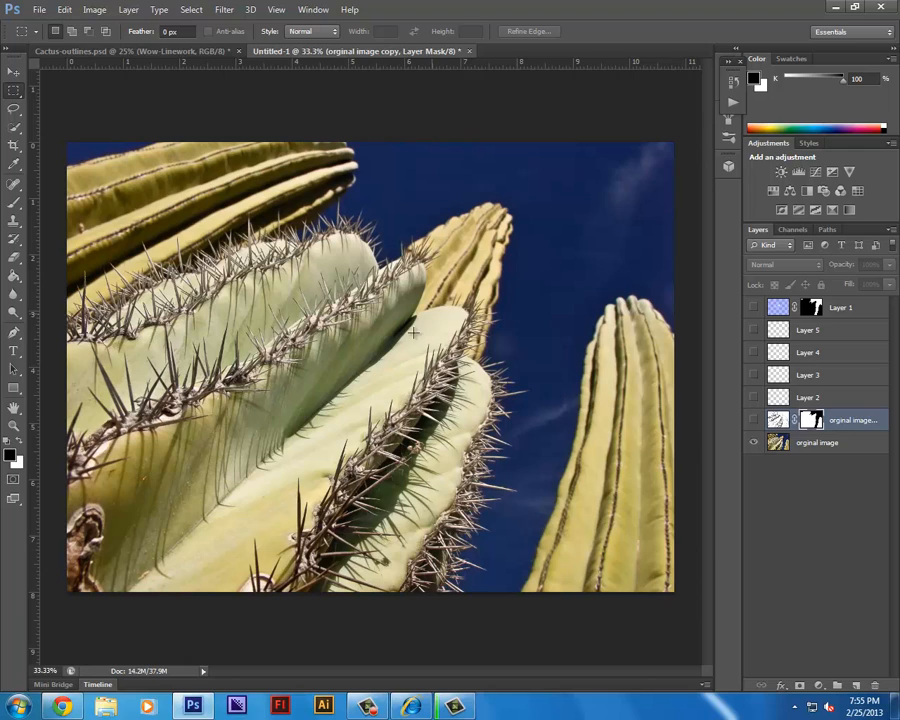
{"action": "key", "text": "i"}
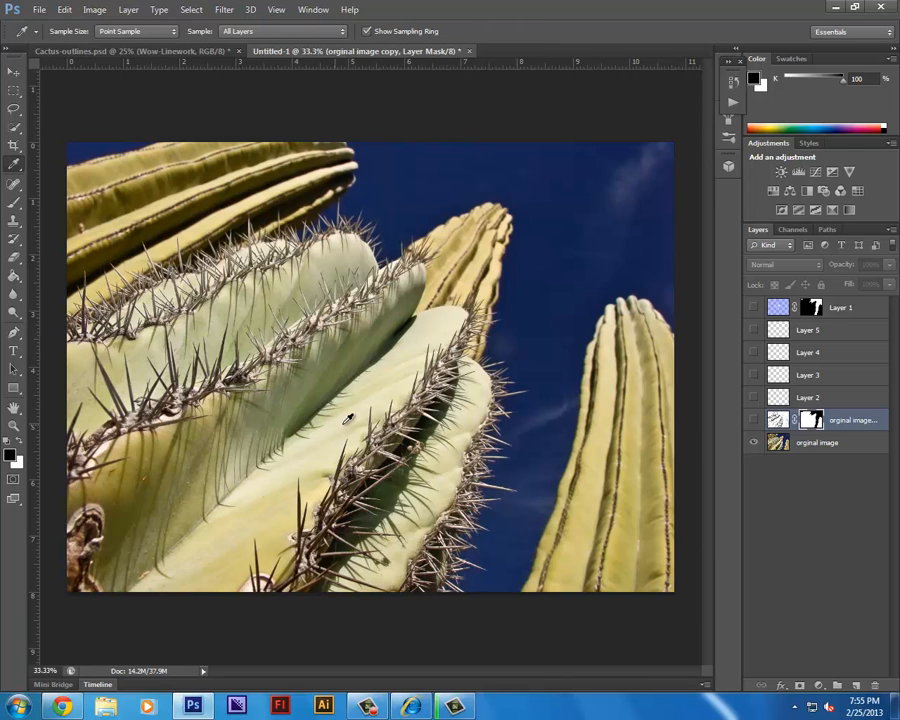
{"action": "key", "text": "x"}
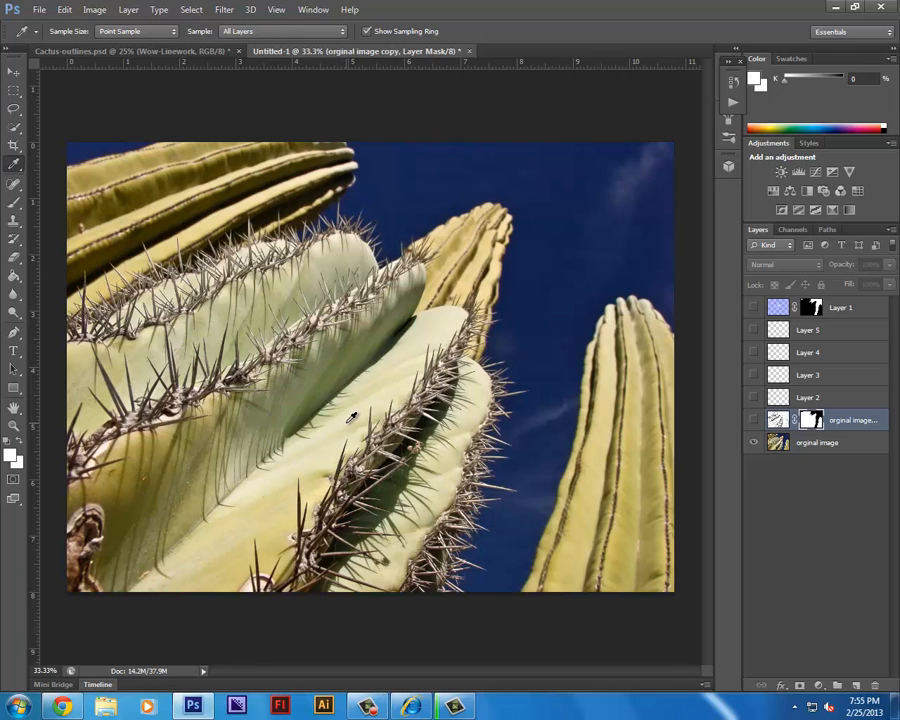
{"action": "left_click", "coordinate": [813, 440]}
Step: Sample greens from the light and shaded areas of the central cactus with the Eyedropper, finishing on a dark shaded green
{"action": "left_click", "coordinate": [586, 426]}
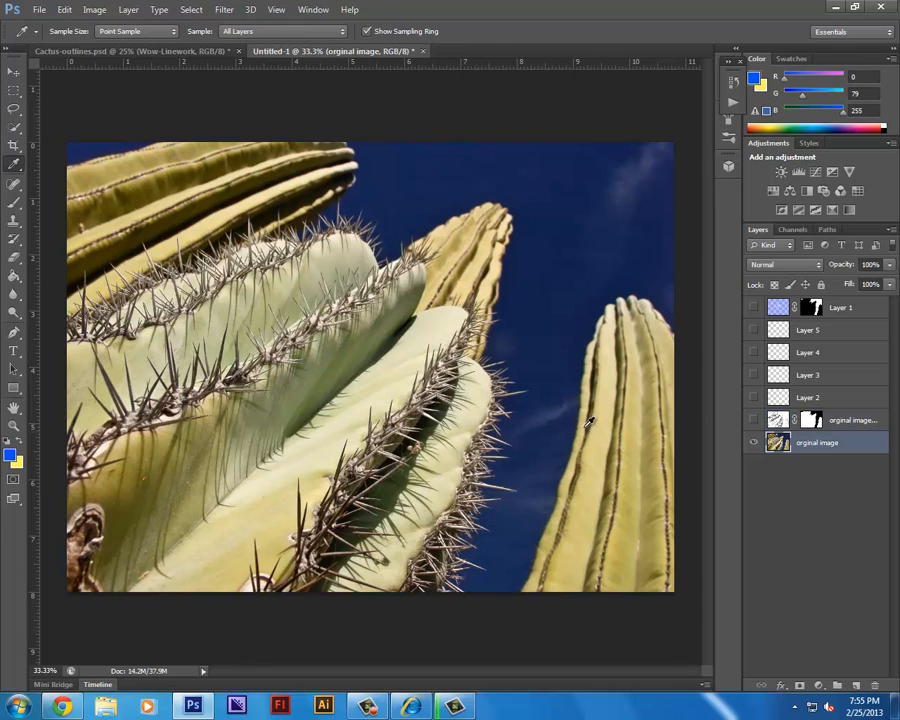
{"action": "left_click", "coordinate": [358, 412]}
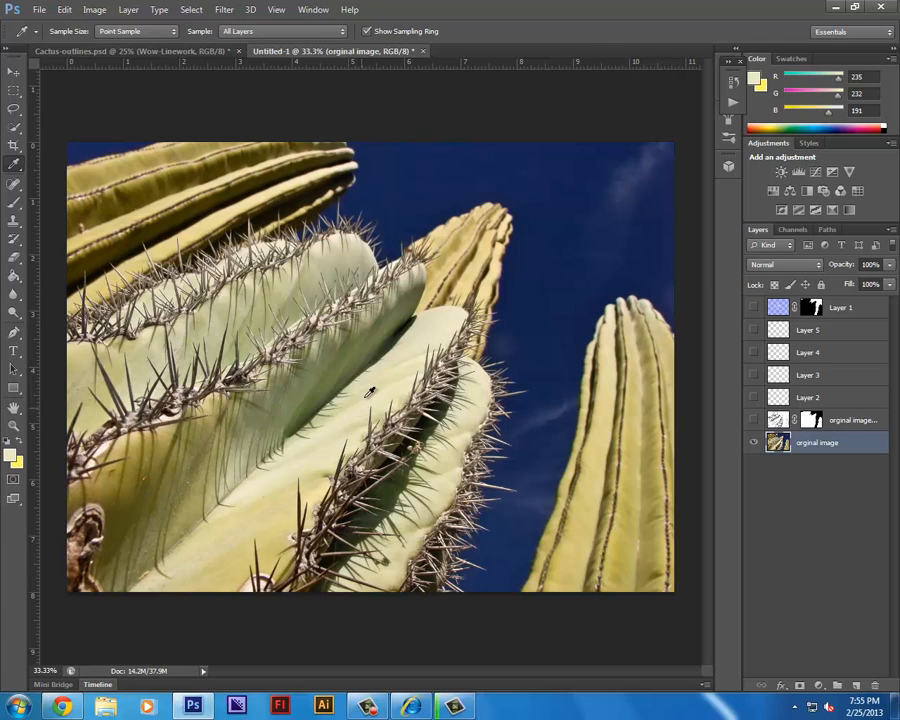
{"action": "left_click", "coordinate": [336, 400]}
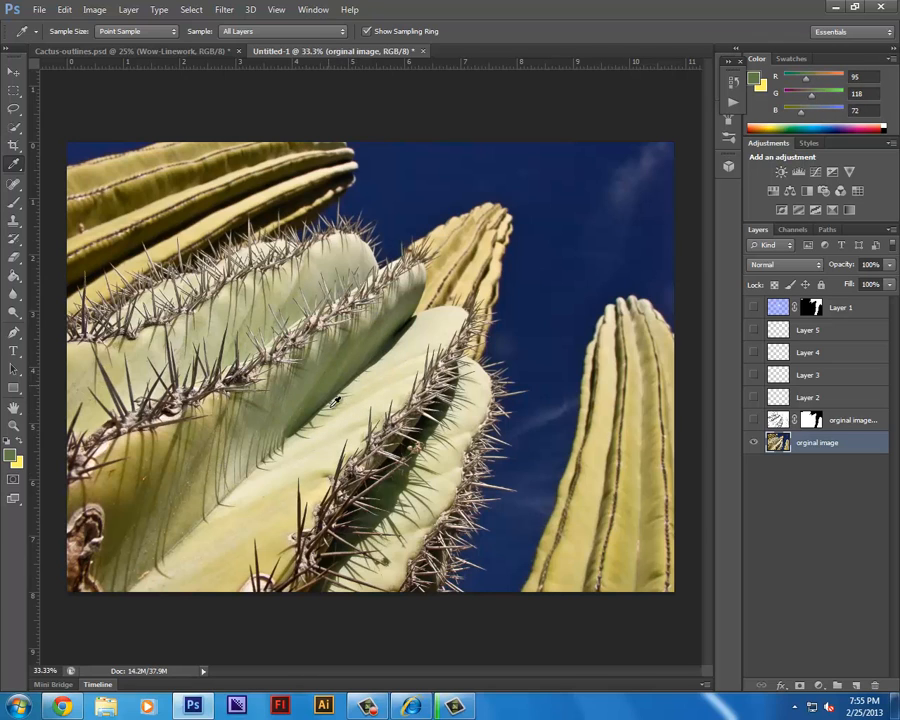
{"action": "left_click_drag", "start_coordinate": [421, 335], "coordinate": [194, 447]}
{"action": "left_click", "coordinate": [373, 328]}
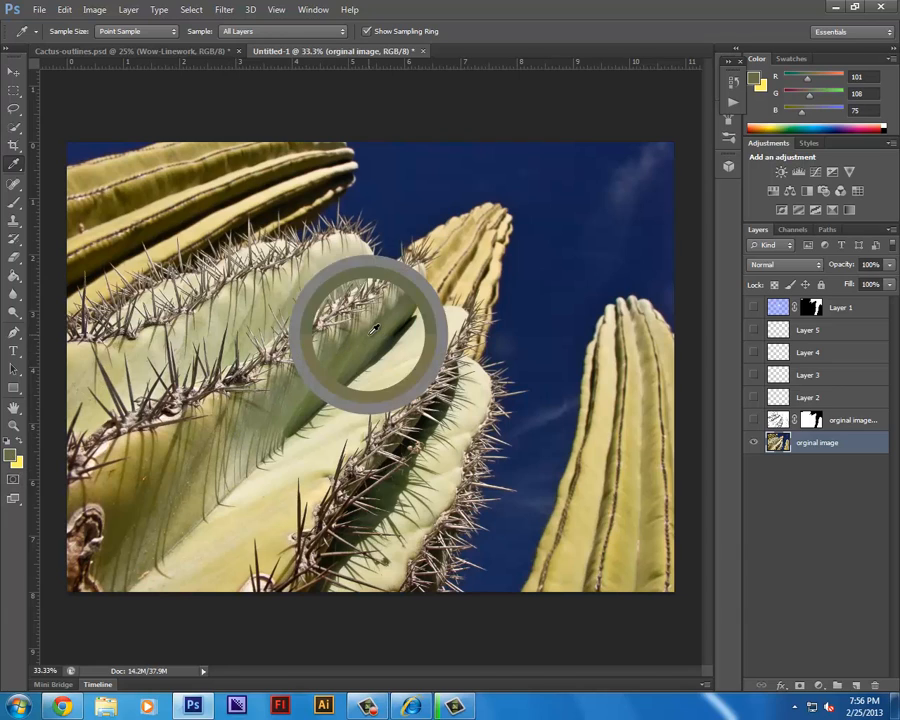
{"action": "left_click", "coordinate": [384, 346]}
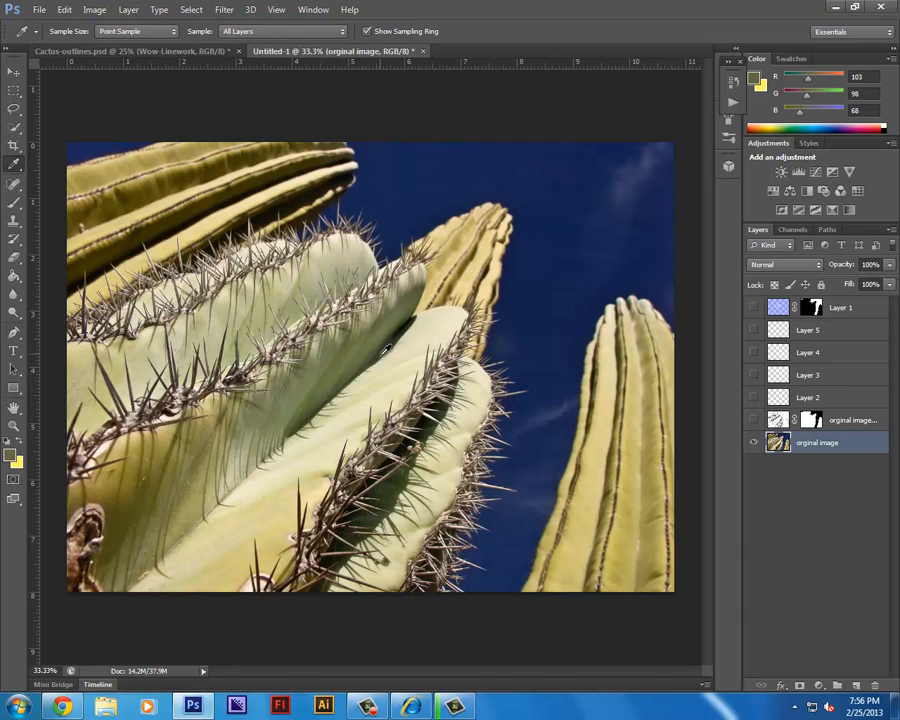
{"action": "left_click_drag", "start_coordinate": [398, 320], "coordinate": [403, 300]}
Step: Brighten the sampled foreground colour to the vivid green 79c43b
{"action": "left_click", "coordinate": [13, 456]}
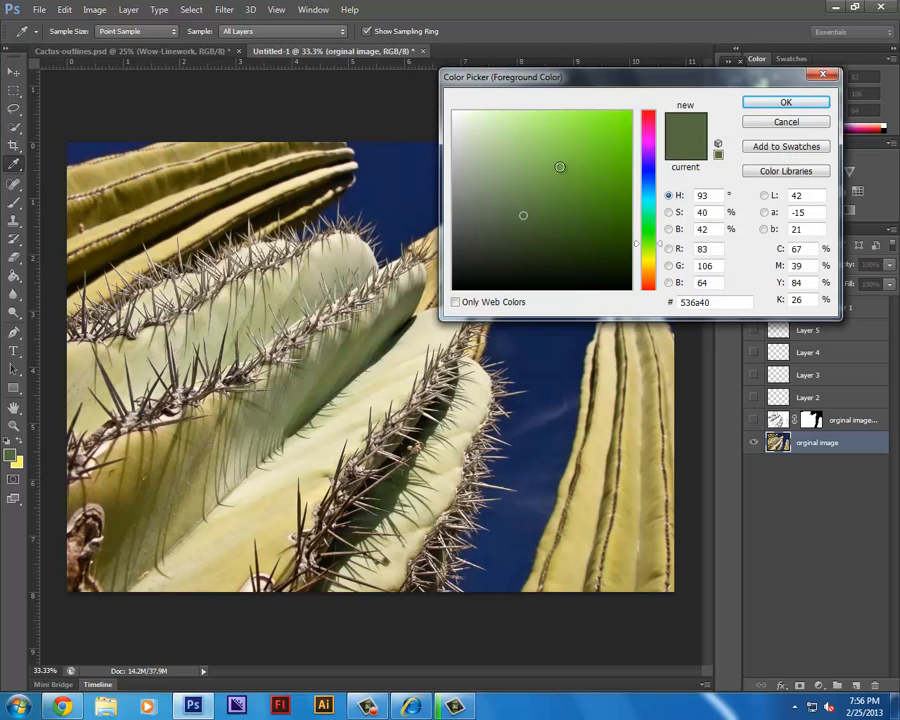
{"action": "mouse_move", "coordinate": [537, 212]}
{"action": "left_mouse_down"}
{"action": "mouse_move", "coordinate": [540, 132]}
{"action": "mouse_move", "coordinate": [576, 128]}
{"action": "mouse_move", "coordinate": [577, 152]}
{"action": "left_mouse_up"}
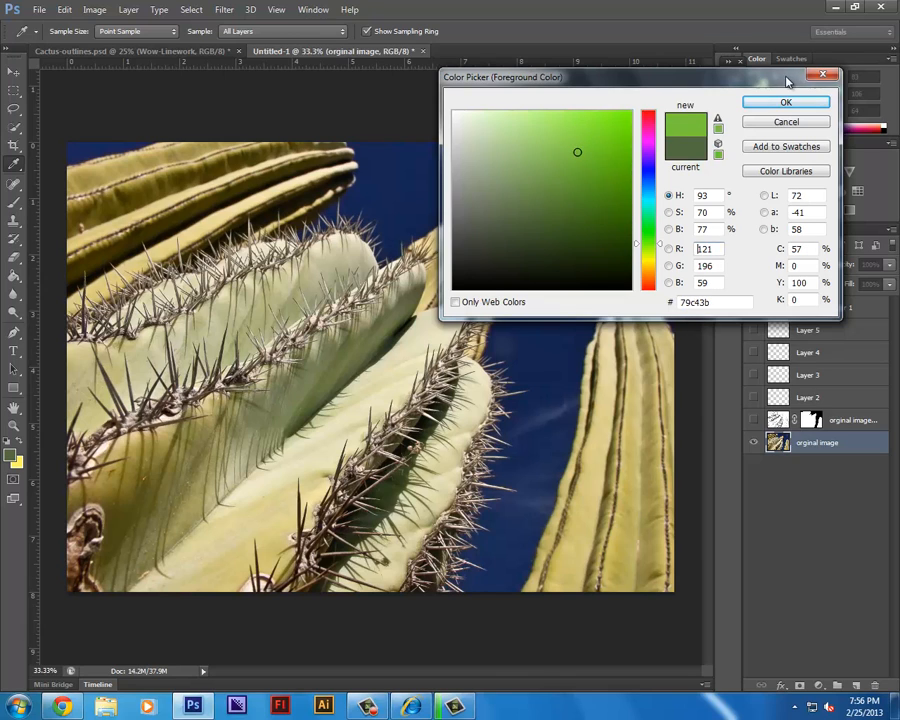
{"action": "left_click", "coordinate": [779, 104]}
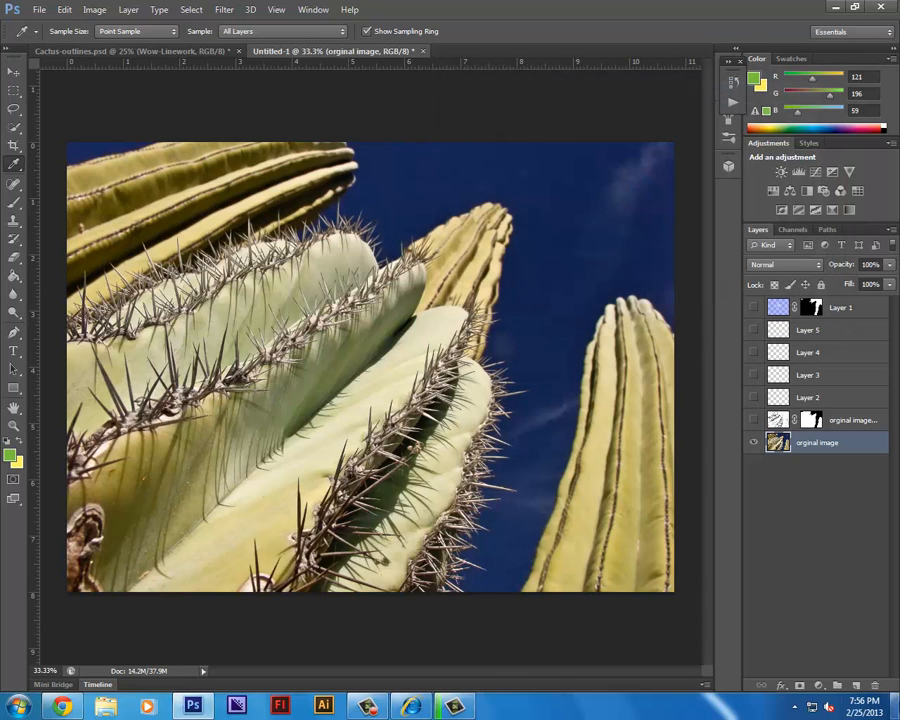
Step: Show all the hidden layers again and make Layer 5 active
{"action": "left_click_drag", "start_coordinate": [754, 424], "coordinate": [751, 255]}
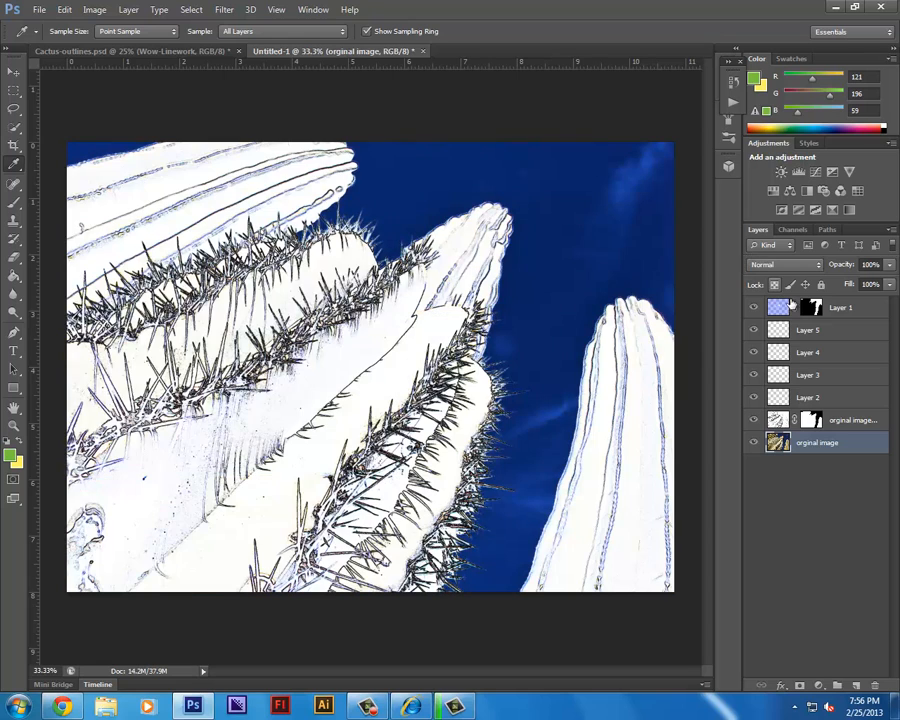
{"action": "left_click", "coordinate": [833, 334]}
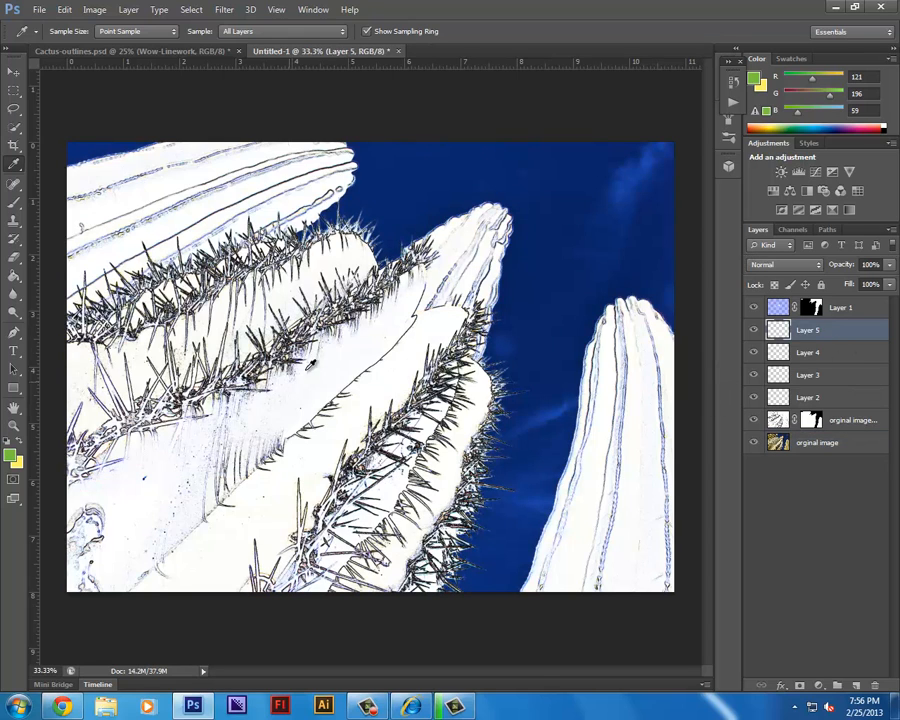
Step: Set up the Brush tool with a soft round tip at 125 px
{"action": "key", "text": "b"}
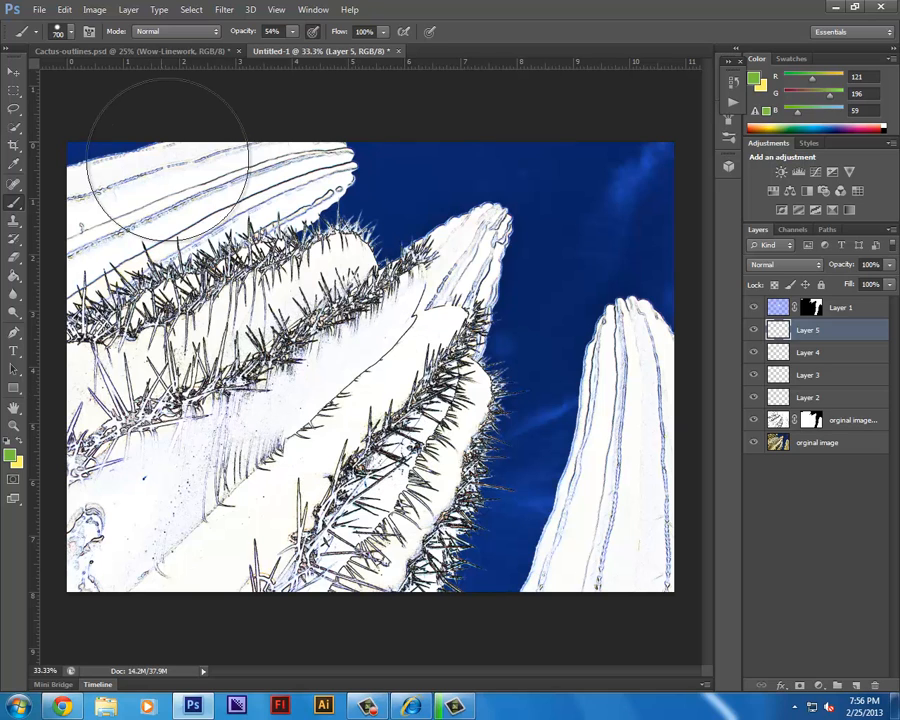
{"action": "key", "text": "bracketleft"}
{"action": "key", "text": "bracketleft"}
{"action": "key", "text": "bracketleft"}
{"action": "key", "text": "bracketleft"}
{"action": "key", "text": "bracketleft"}
{"action": "key", "text": "bracketleft"}
{"action": "key", "text": "bracketleft"}
{"action": "key", "text": "bracketleft"}
{"action": "key", "text": "bracketleft"}
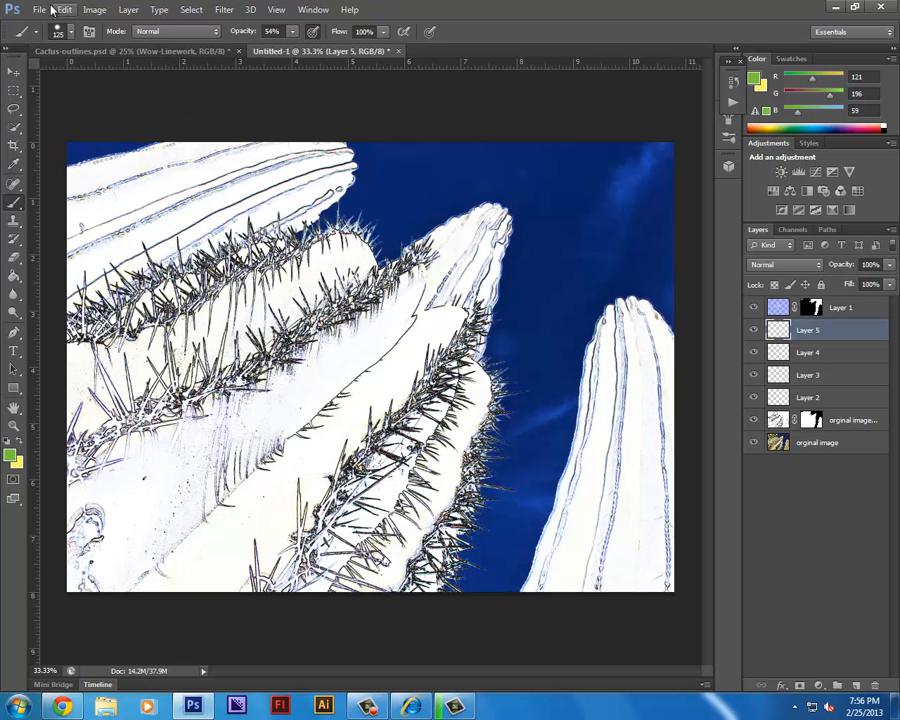
{"action": "left_click", "coordinate": [53, 28]}
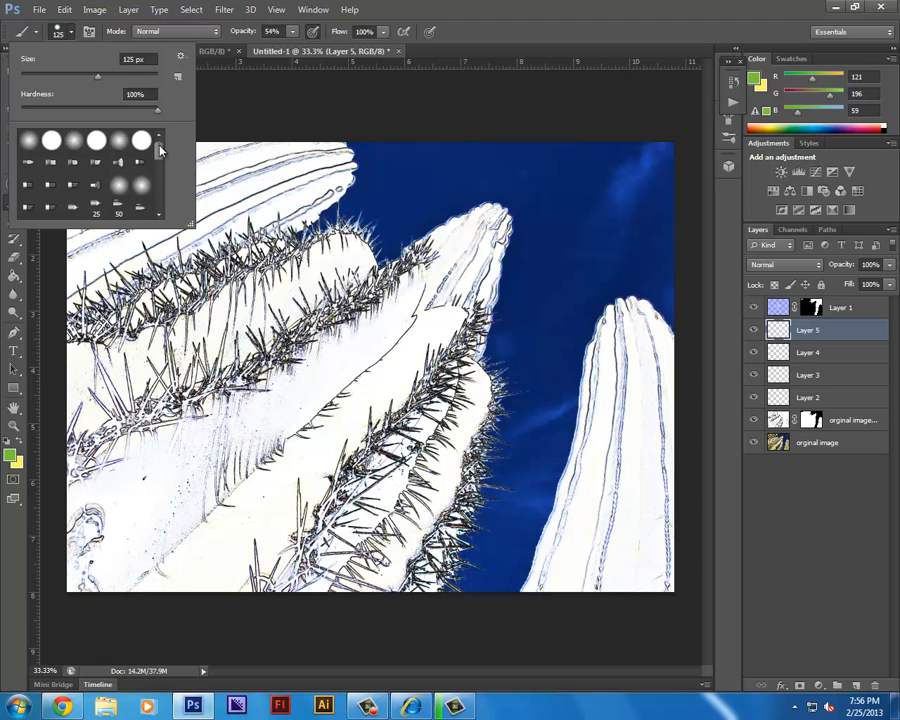
{"action": "mouse_move", "coordinate": [160, 150]}
{"action": "left_mouse_down"}
{"action": "mouse_move", "coordinate": [162, 188]}
{"action": "mouse_move", "coordinate": [158, 135]}
{"action": "left_mouse_up"}
{"action": "left_click", "coordinate": [37, 146]}
{"action": "left_click", "coordinate": [342, 384]}
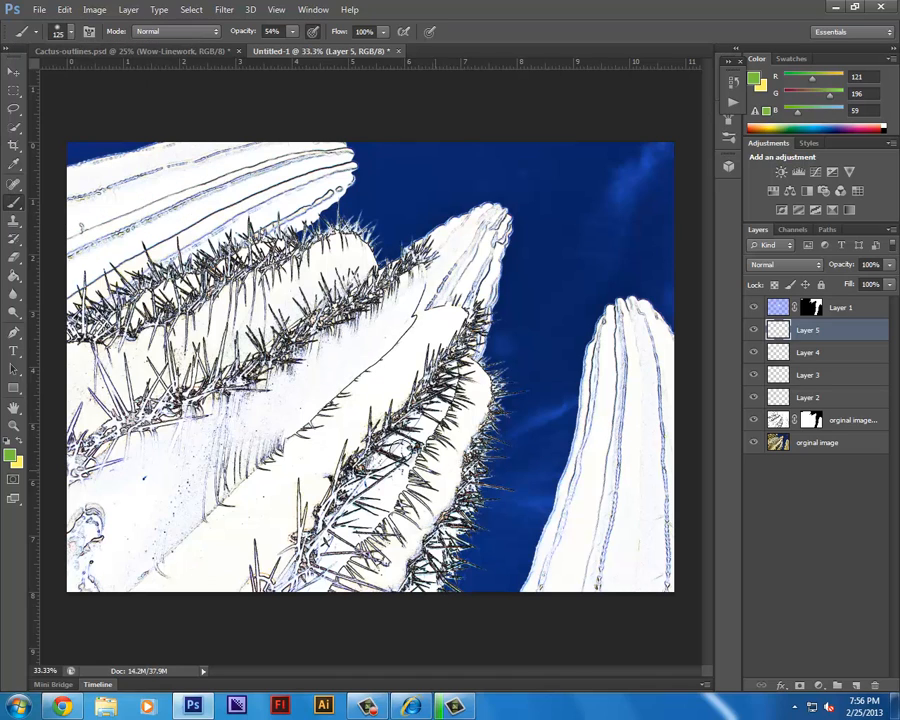
Step: Try painting soft green strokes with a 500 px brush across the central cactus on Layer 5, and undo them
{"action": "key", "text": "bracketright"}
{"action": "key", "text": "bracketright"}
{"action": "key", "text": "bracketright"}
{"action": "key", "text": "bracketright"}
{"action": "key", "text": "bracketright"}
{"action": "key", "text": "bracketright"}
{"action": "key", "text": "bracketright"}
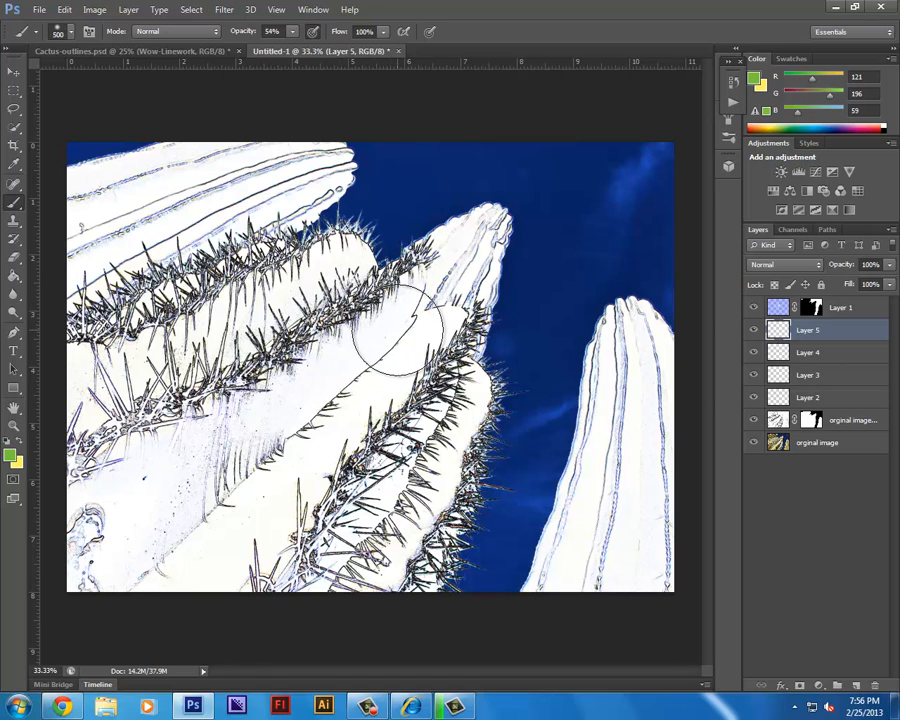
{"action": "mouse_move", "coordinate": [398, 330]}
{"action": "left_mouse_down"}
{"action": "mouse_move", "coordinate": [192, 538]}
{"action": "mouse_move", "coordinate": [151, 566]}
{"action": "mouse_move", "coordinate": [80, 573]}
{"action": "left_mouse_up"}
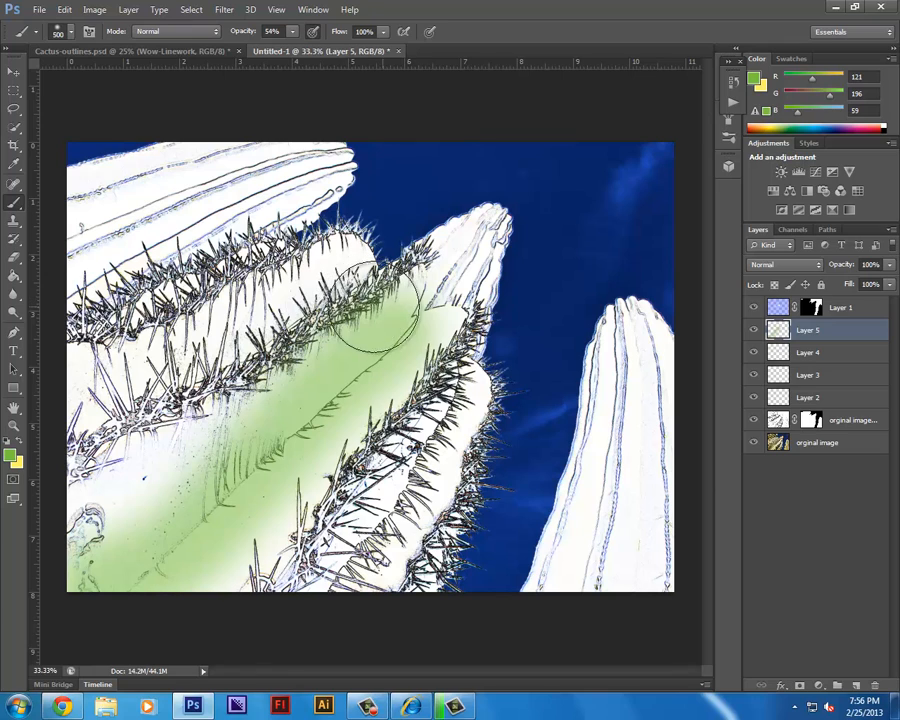
{"action": "key", "text": "ctrl+alt+z"}
{"action": "key", "text": "ctrl+alt+z"}
Step: Try smaller and larger brush sizes over the central cactus and settle on 250 px
{"action": "key", "text": "bracketleft"}
{"action": "key", "text": "bracketleft"}
{"action": "key", "text": "bracketleft"}
{"action": "key", "text": "bracketleft"}
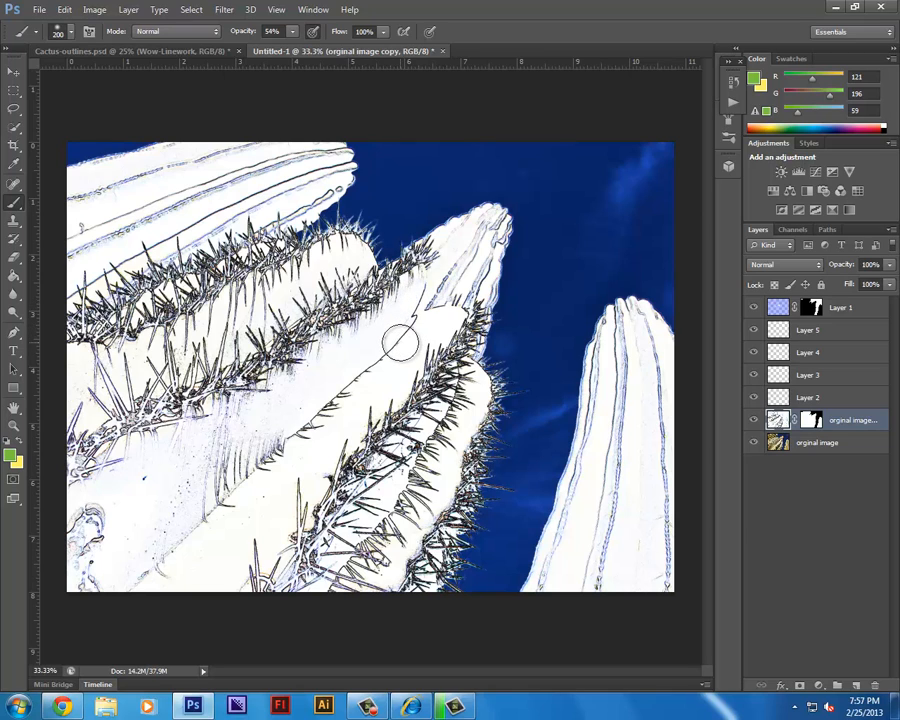
{"action": "key", "text": "bracketright"}
{"action": "key", "text": "bracketright"}
{"action": "key", "text": "bracketright"}
{"action": "key", "text": "bracketright"}
{"action": "key", "text": "bracketright"}
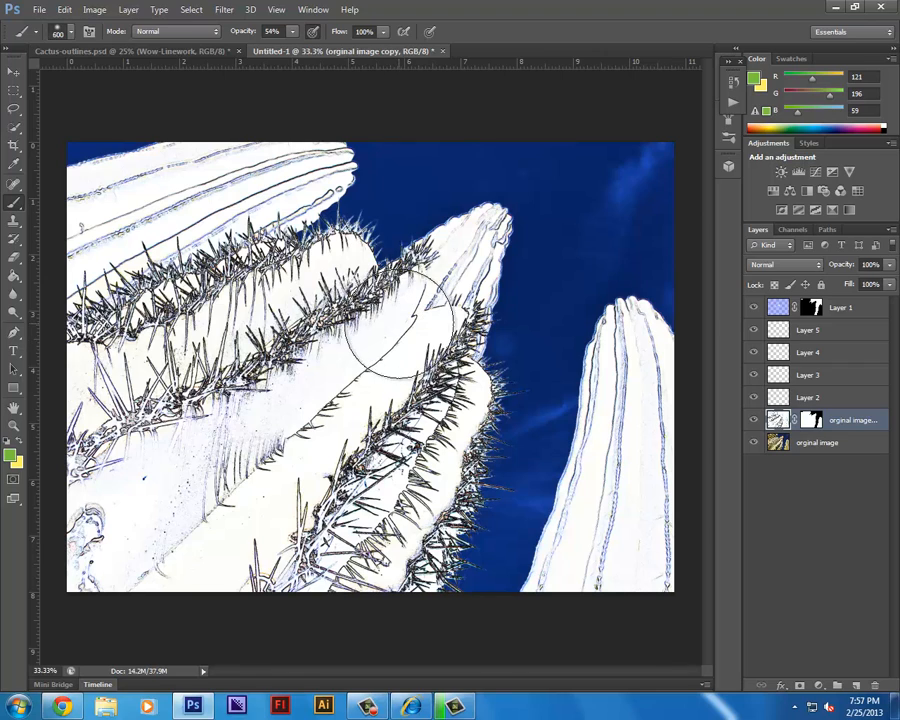
{"action": "key", "text": "bracketleft"}
{"action": "key", "text": "bracketleft"}
{"action": "key", "text": "bracketleft"}
{"action": "key", "text": "bracketleft"}
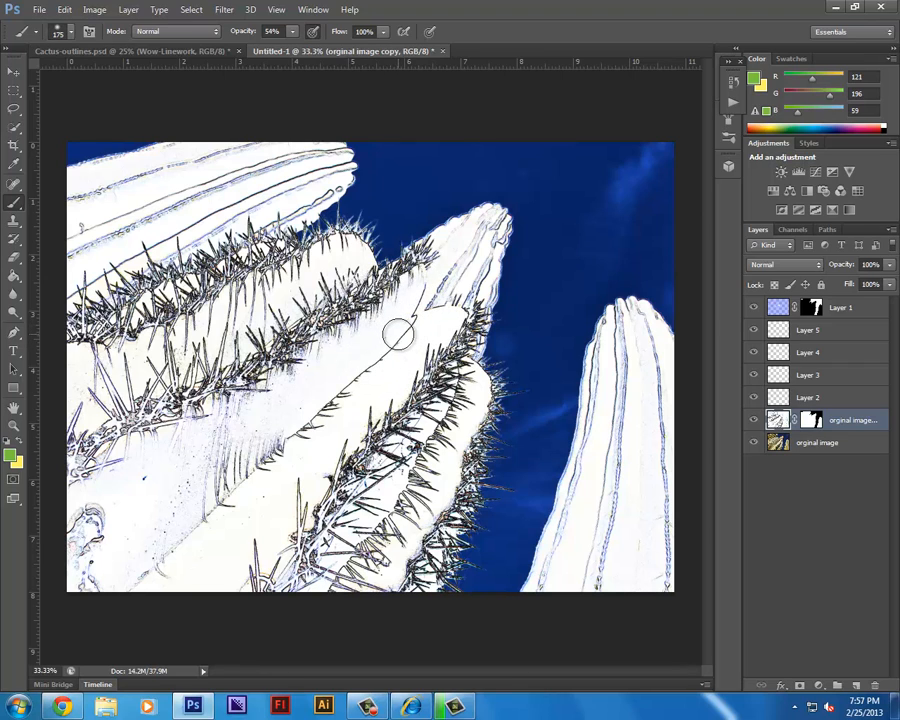
{"action": "key", "text": "bracketright"}
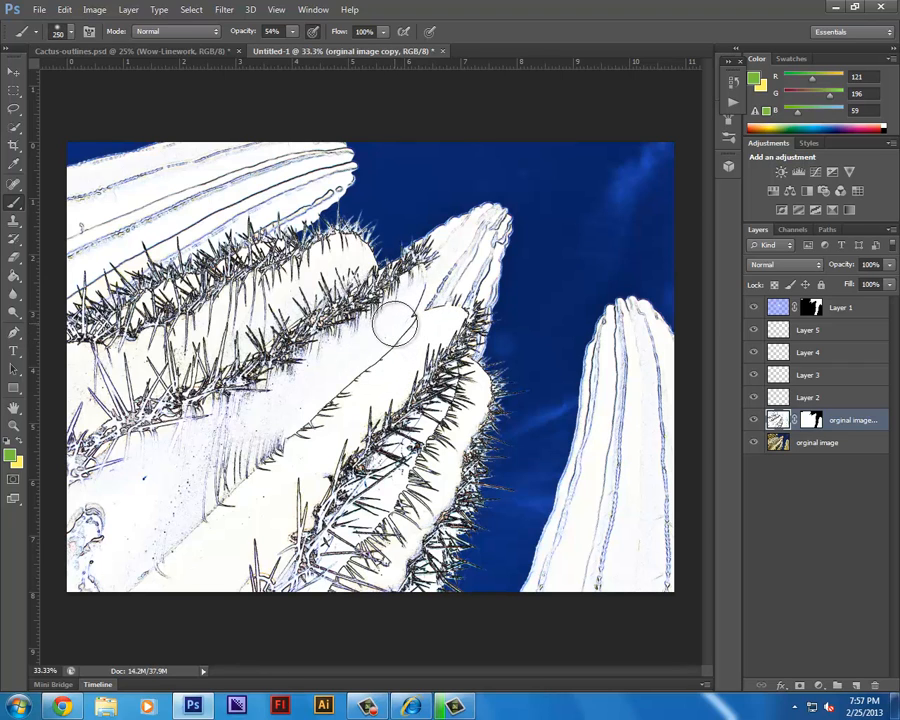
{"action": "key", "text": "bracketright"}
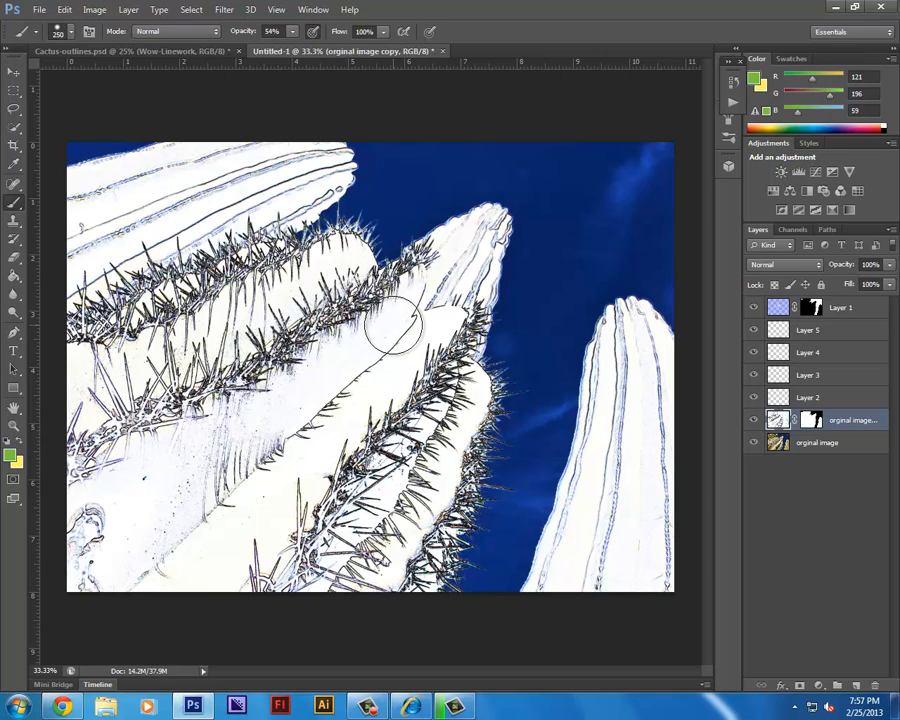
Step: Try three green dabs with hard and soft brush edges along the central cactus, and undo them
{"action": "left_click", "coordinate": [395, 325]}
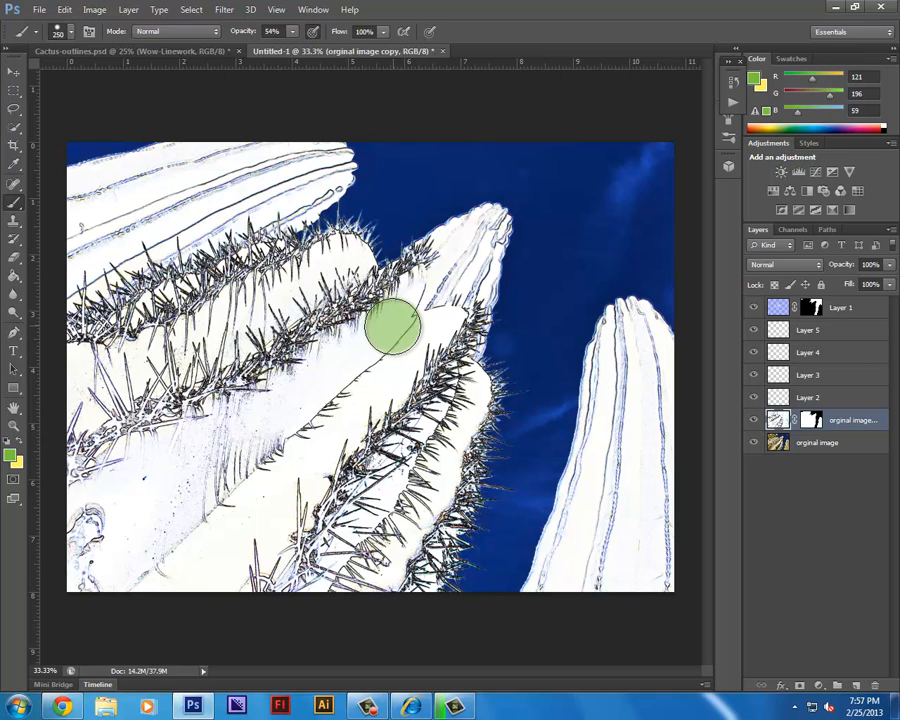
{"action": "left_click", "coordinate": [315, 377]}
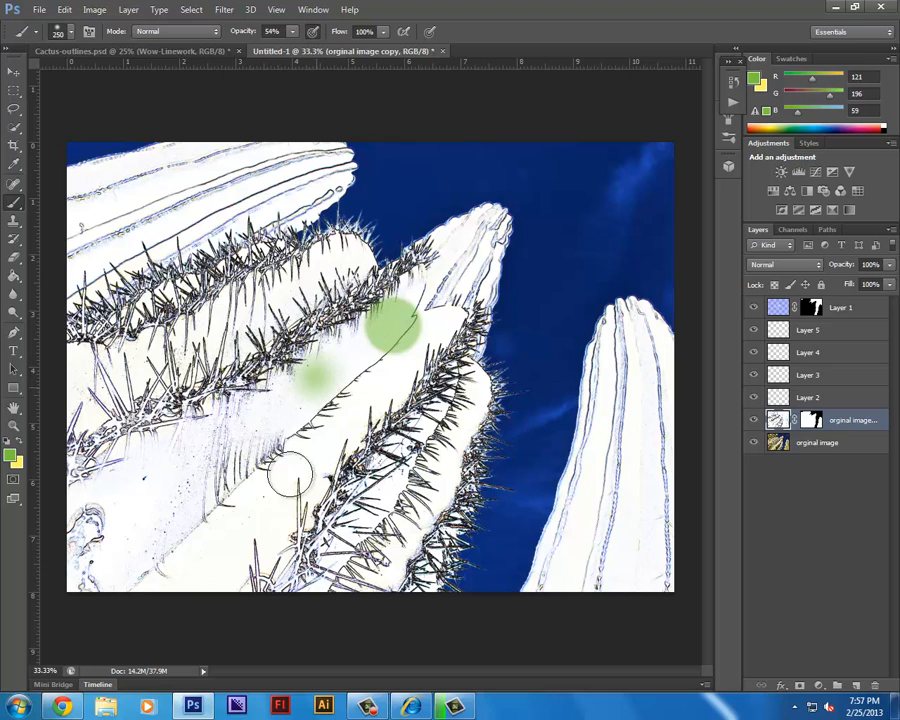
{"action": "left_click", "coordinate": [254, 428]}
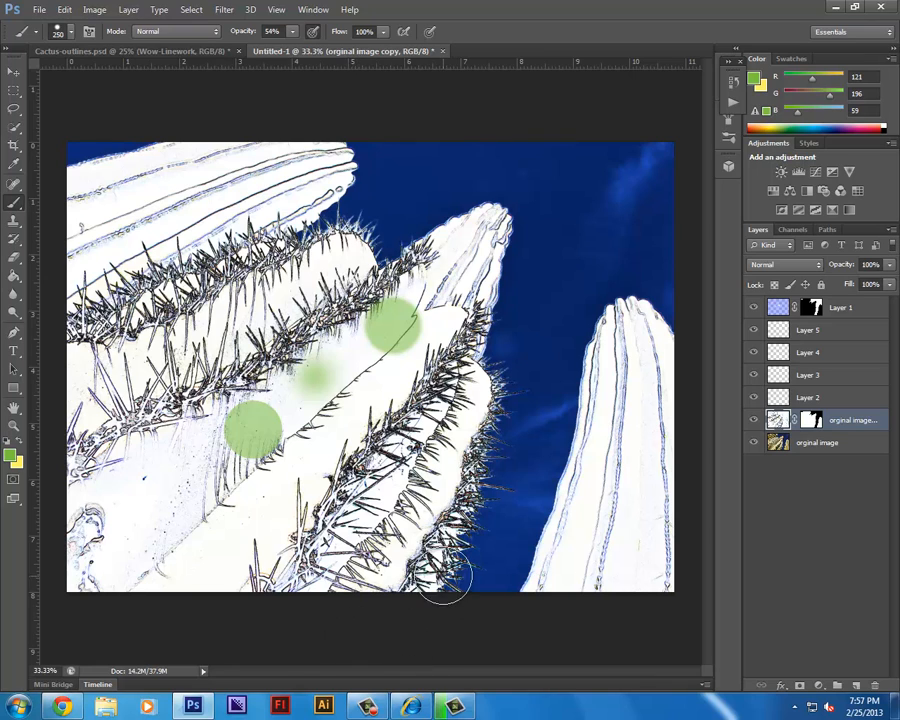
{"action": "key", "text": "ctrl+alt+z"}
{"action": "key", "text": "ctrl+alt+z"}
{"action": "key", "text": "ctrl+alt+z"}
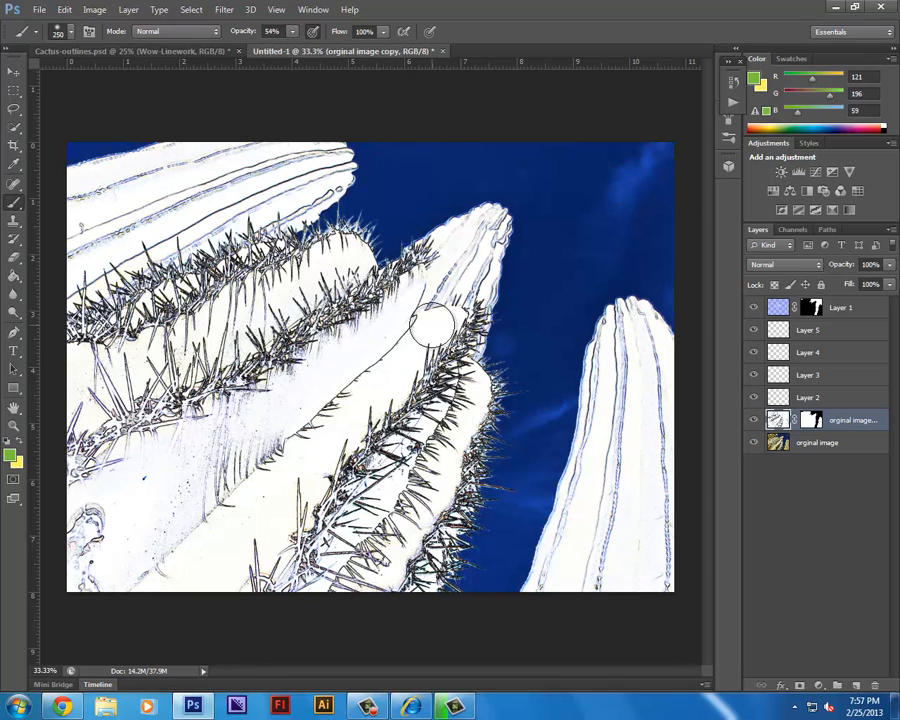
Step: Set the brush opacity to 40%
{"action": "key", "text": "6"}
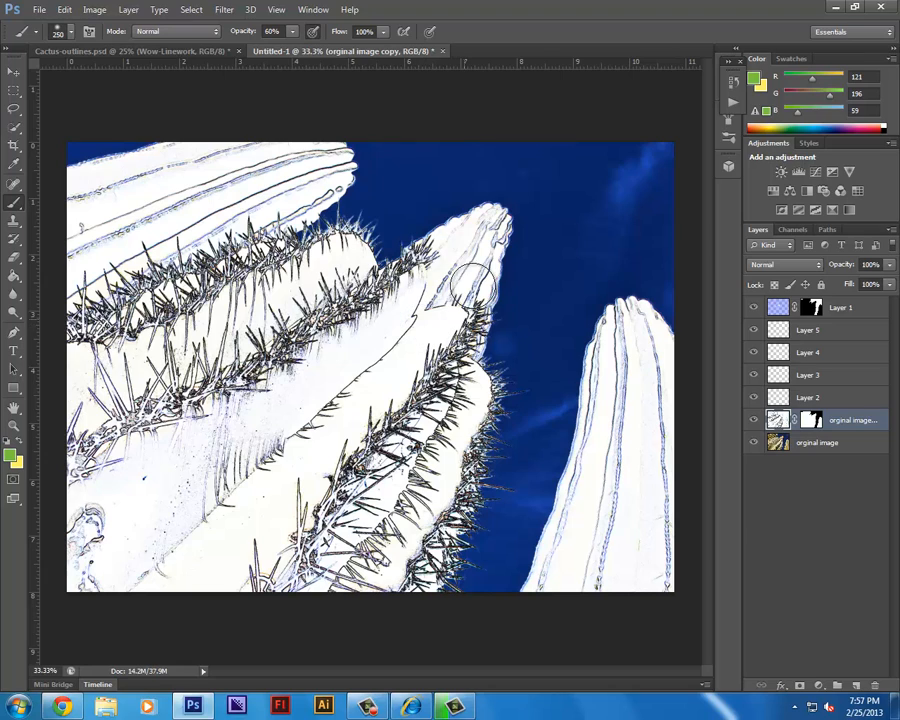
{"action": "left_click", "coordinate": [290, 32]}
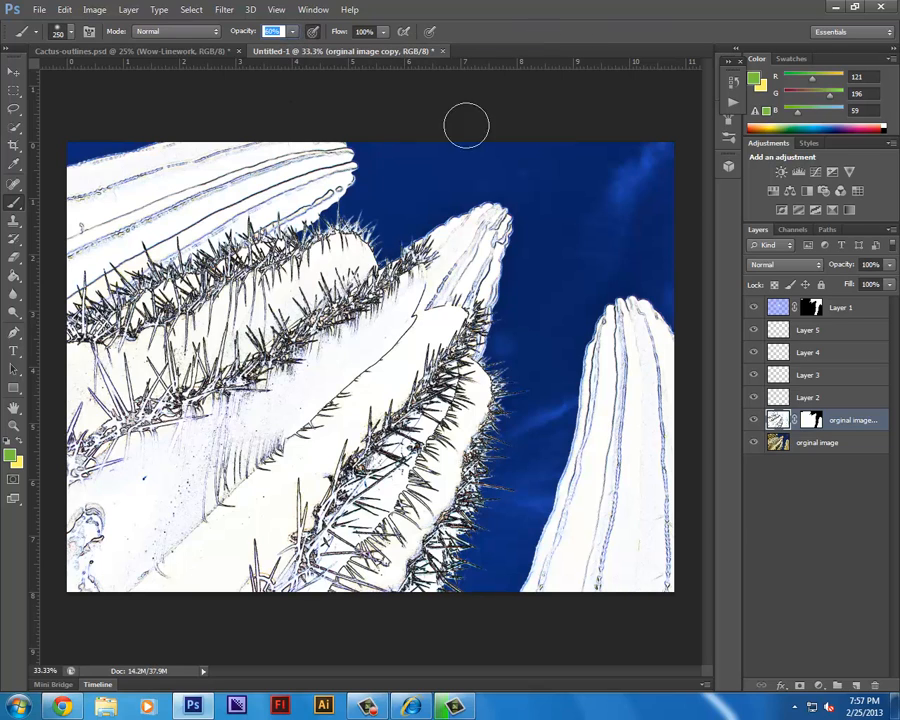
{"action": "key", "text": "Return"}
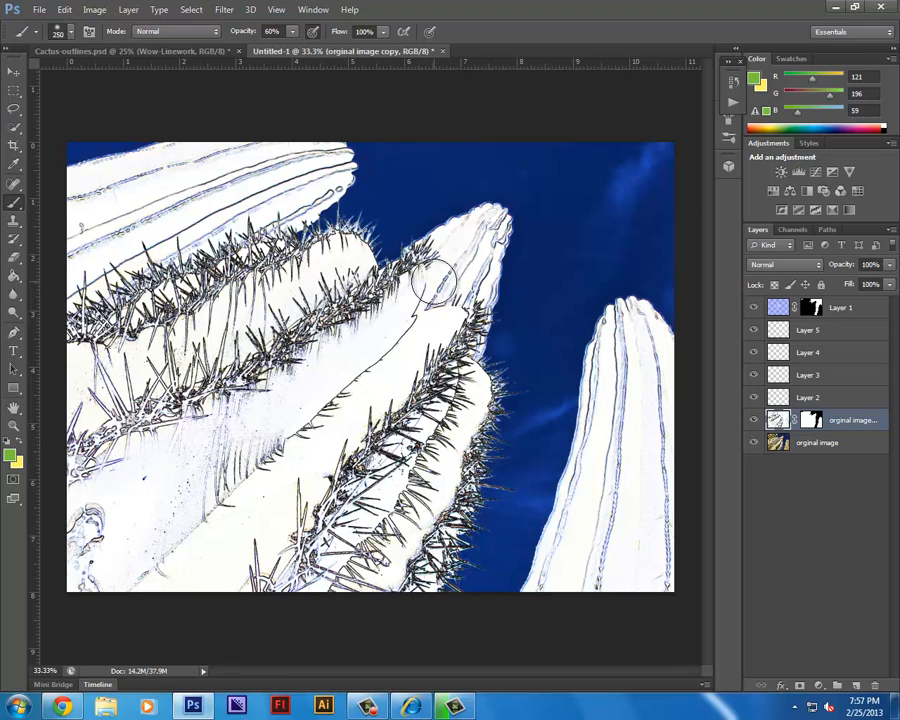
{"action": "key", "text": "3"}
{"action": "key", "text": "4"}
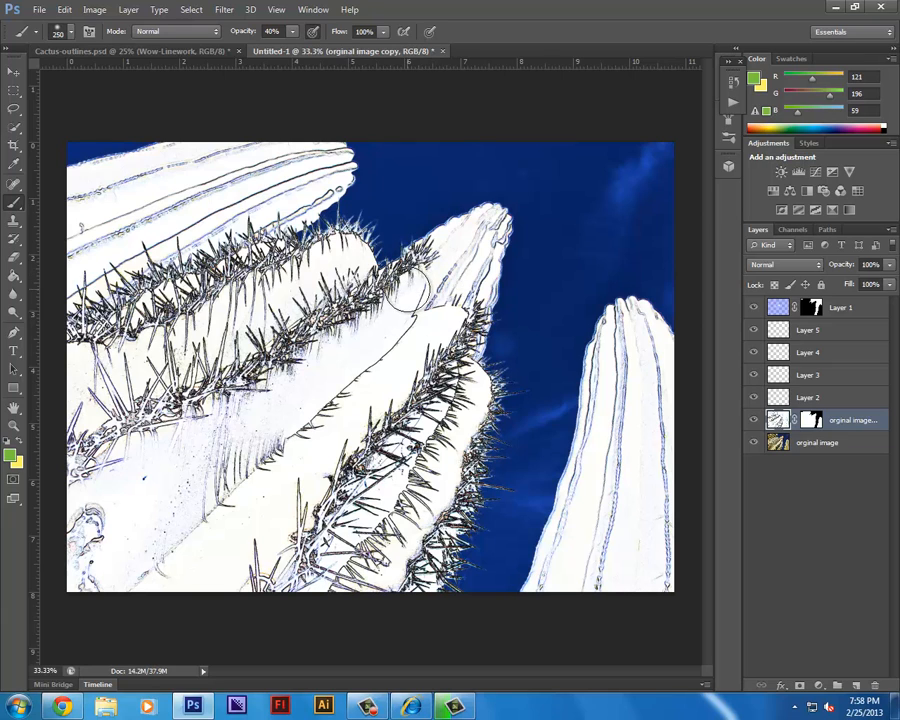
Step: Paint the large central cactus lobes light green with a 175 px brush on the original image copy layer
{"action": "key", "text": "bracketleft"}
{"action": "key", "text": "bracketleft"}
{"action": "mouse_move", "coordinate": [404, 283]}
{"action": "left_mouse_down"}
{"action": "mouse_move", "coordinate": [385, 328]}
{"action": "mouse_move", "coordinate": [354, 327]}
{"action": "mouse_move", "coordinate": [340, 376]}
{"action": "mouse_move", "coordinate": [321, 368]}
{"action": "mouse_move", "coordinate": [256, 408]}
{"action": "mouse_move", "coordinate": [241, 452]}
{"action": "mouse_move", "coordinate": [211, 426]}
{"action": "mouse_move", "coordinate": [147, 446]}
{"action": "mouse_move", "coordinate": [96, 484]}
{"action": "mouse_move", "coordinate": [82, 530]}
{"action": "mouse_move", "coordinate": [125, 515]}
{"action": "mouse_move", "coordinate": [209, 460]}
{"action": "mouse_move", "coordinate": [130, 479]}
{"action": "mouse_move", "coordinate": [207, 477]}
{"action": "mouse_move", "coordinate": [139, 563]}
{"action": "mouse_move", "coordinate": [217, 574]}
{"action": "mouse_move", "coordinate": [217, 547]}
{"action": "mouse_move", "coordinate": [251, 488]}
{"action": "mouse_move", "coordinate": [290, 460]}
{"action": "mouse_move", "coordinate": [342, 445]}
{"action": "mouse_move", "coordinate": [367, 374]}
{"action": "mouse_move", "coordinate": [411, 345]}
{"action": "mouse_move", "coordinate": [426, 321]}
{"action": "mouse_move", "coordinate": [450, 318]}
{"action": "mouse_move", "coordinate": [384, 408]}
{"action": "mouse_move", "coordinate": [402, 435]}
{"action": "left_mouse_up"}
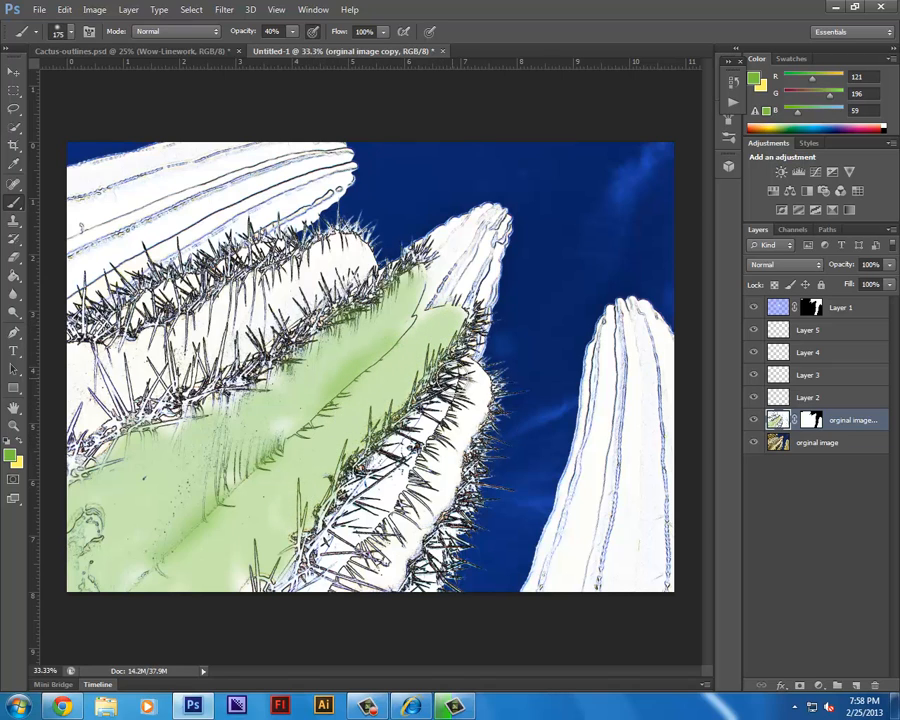
Step: Paint the narrow lobe below the central spines and the spiny upper-left strip green on the original image copy layer
{"action": "key", "text": "bracketleft"}
{"action": "key", "text": "bracketleft"}
{"action": "key", "text": "bracketleft"}
{"action": "key", "text": "bracketleft"}
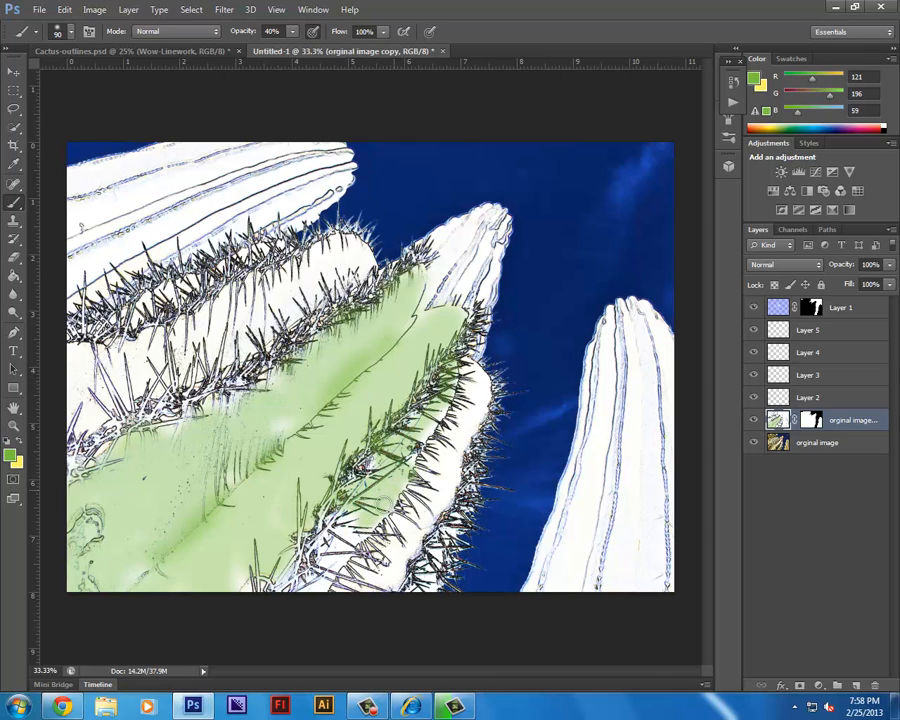
{"action": "key", "text": "bracketright"}
{"action": "key", "text": "bracketright"}
{"action": "key", "text": "bracketright"}
{"action": "key", "text": "bracketright"}
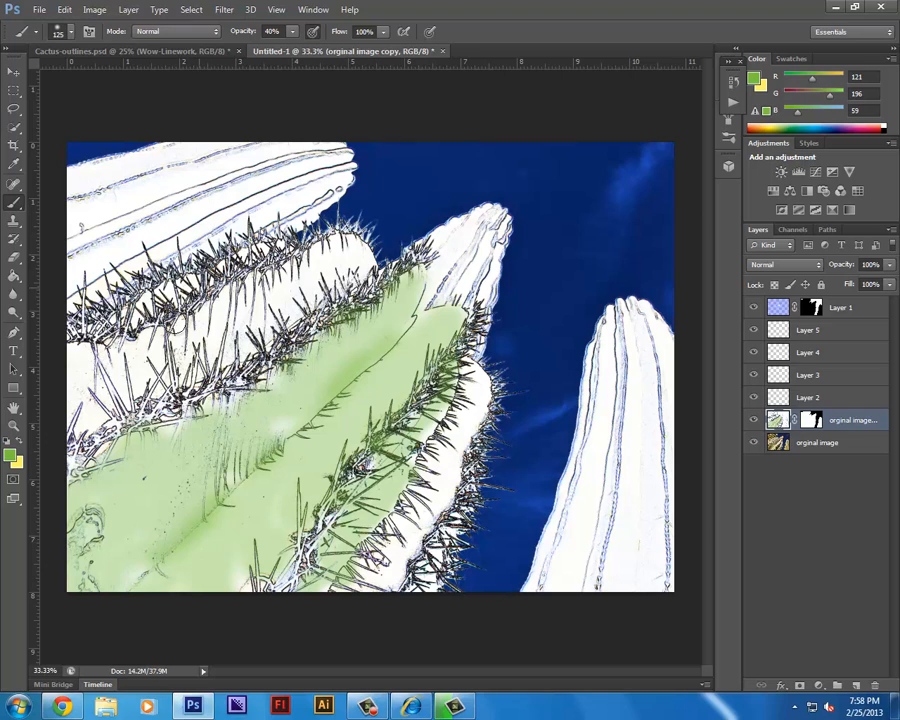
{"action": "mouse_move", "coordinate": [80, 360]}
{"action": "left_mouse_down"}
{"action": "mouse_move", "coordinate": [105, 320]}
{"action": "mouse_move", "coordinate": [300, 235]}
{"action": "left_mouse_up"}
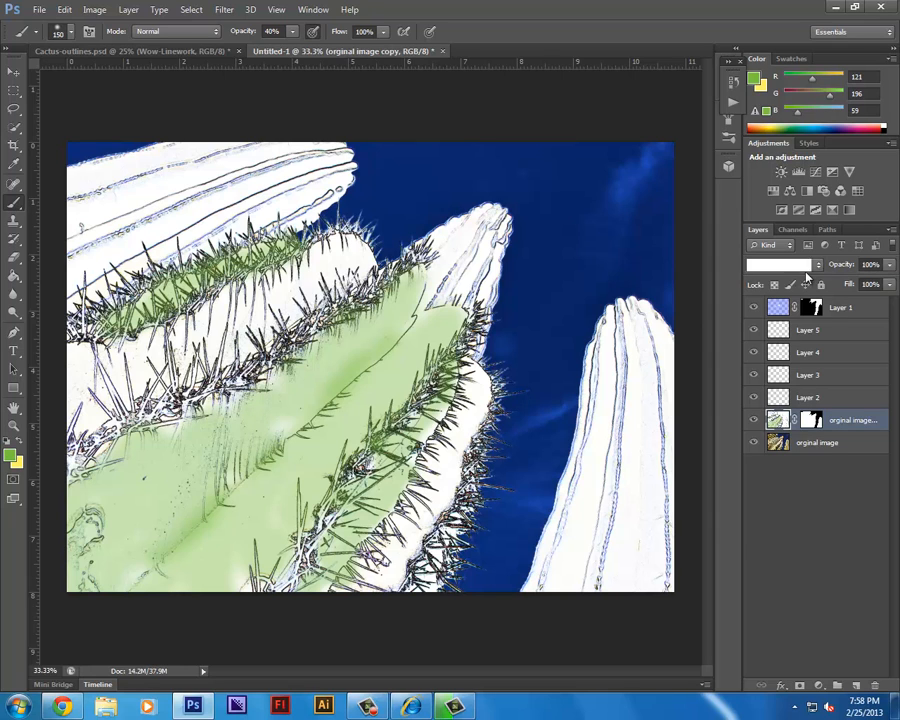
Step: Try the Multiply blend mode on the original image copy layer and undo it
{"action": "left_click", "coordinate": [816, 266]}
{"action": "left_click", "coordinate": [785, 327]}
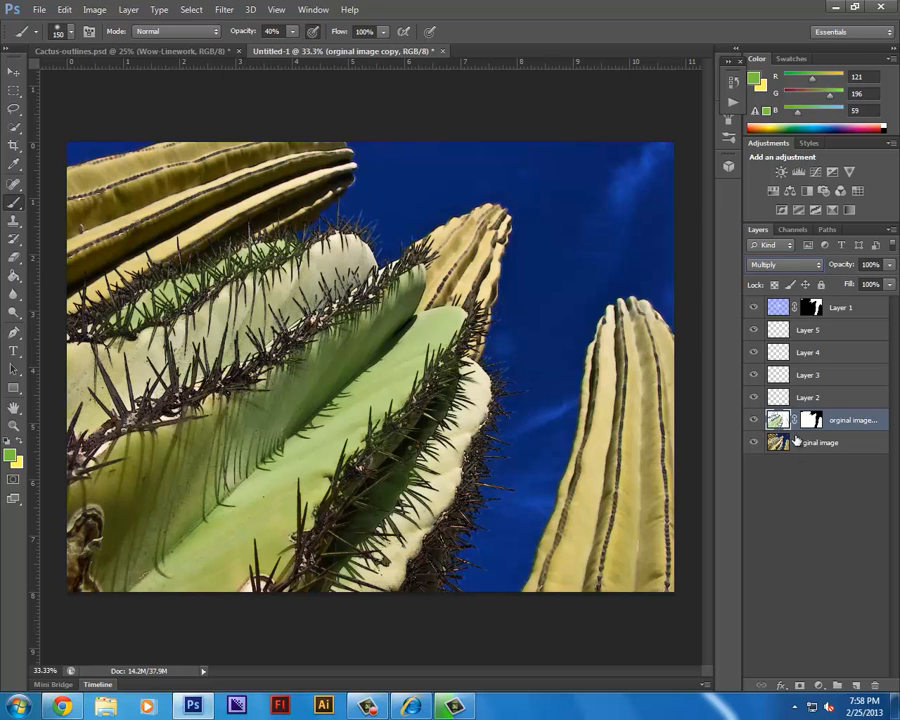
{"action": "key", "text": "ctrl+z"}
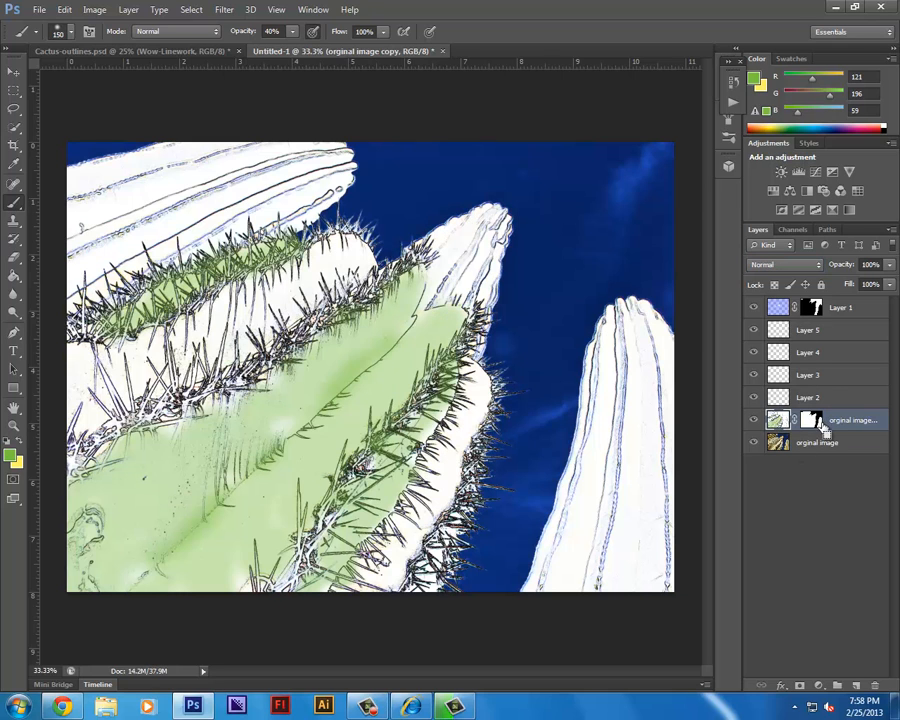
Step: Undo all the green painting on the original image copy layer
{"action": "key", "text": "ctrl+alt+z"}
{"action": "key", "text": "ctrl+alt+z"}
{"action": "key", "text": "ctrl+alt+z"}
{"action": "key", "text": "ctrl+alt+z"}
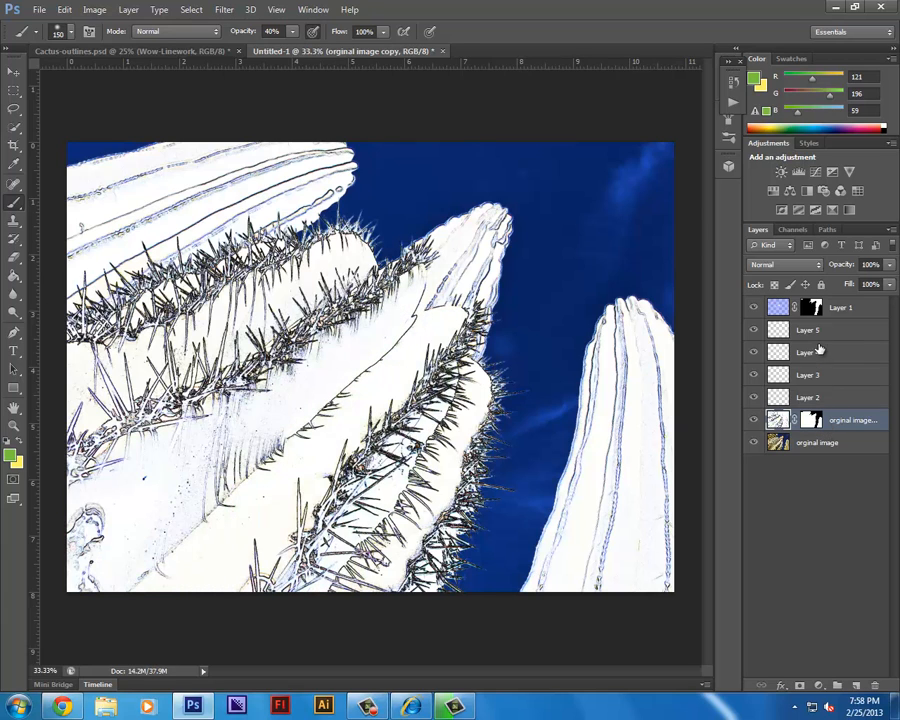
Step: Set the blend mode of Layer 5 to Multiply
{"action": "left_click", "coordinate": [817, 340]}
{"action": "left_click", "coordinate": [806, 264]}
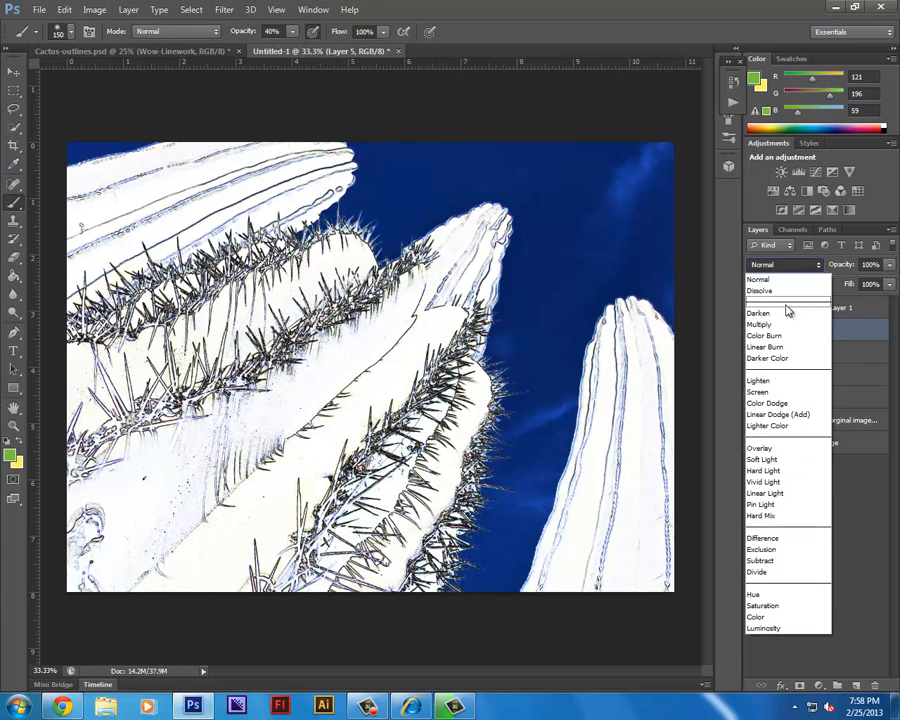
{"action": "left_click", "coordinate": [783, 324]}
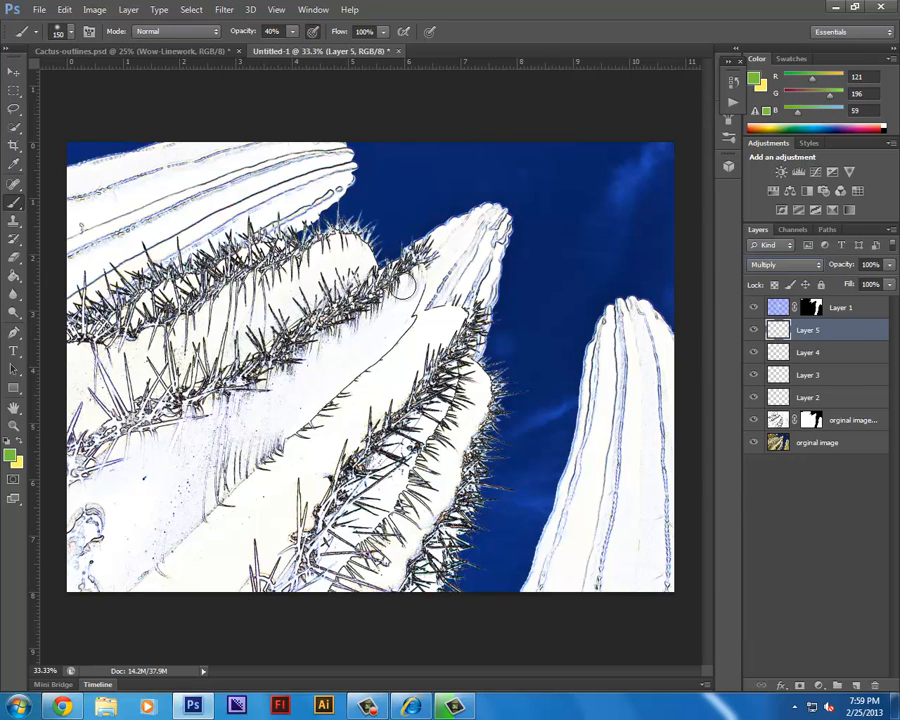
Step: Paint the large central cactus lobes green on Layer 5, building up the shading with a 300 px brush
{"action": "mouse_move", "coordinate": [403, 287]}
{"action": "left_mouse_down"}
{"action": "mouse_move", "coordinate": [410, 283]}
{"action": "mouse_move", "coordinate": [362, 348]}
{"action": "mouse_move", "coordinate": [125, 476]}
{"action": "mouse_move", "coordinate": [106, 516]}
{"action": "mouse_move", "coordinate": [96, 601]}
{"action": "mouse_move", "coordinate": [137, 538]}
{"action": "mouse_move", "coordinate": [337, 338]}
{"action": "mouse_move", "coordinate": [291, 416]}
{"action": "mouse_move", "coordinate": [293, 358]}
{"action": "mouse_move", "coordinate": [175, 450]}
{"action": "mouse_move", "coordinate": [161, 466]}
{"action": "mouse_move", "coordinate": [191, 470]}
{"action": "mouse_move", "coordinate": [196, 576]}
{"action": "mouse_move", "coordinate": [414, 322]}
{"action": "mouse_move", "coordinate": [442, 315]}
{"action": "mouse_move", "coordinate": [358, 412]}
{"action": "mouse_move", "coordinate": [394, 376]}
{"action": "mouse_move", "coordinate": [333, 418]}
{"action": "mouse_move", "coordinate": [227, 577]}
{"action": "mouse_move", "coordinate": [235, 538]}
{"action": "mouse_move", "coordinate": [181, 542]}
{"action": "mouse_move", "coordinate": [197, 580]}
{"action": "mouse_move", "coordinate": [160, 578]}
{"action": "left_mouse_up"}
{"action": "key", "text": "bracketright"}
{"action": "key", "text": "bracketright"}
{"action": "key", "text": "bracketright"}
{"action": "key", "text": "bracketright"}
{"action": "key", "text": "bracketright"}
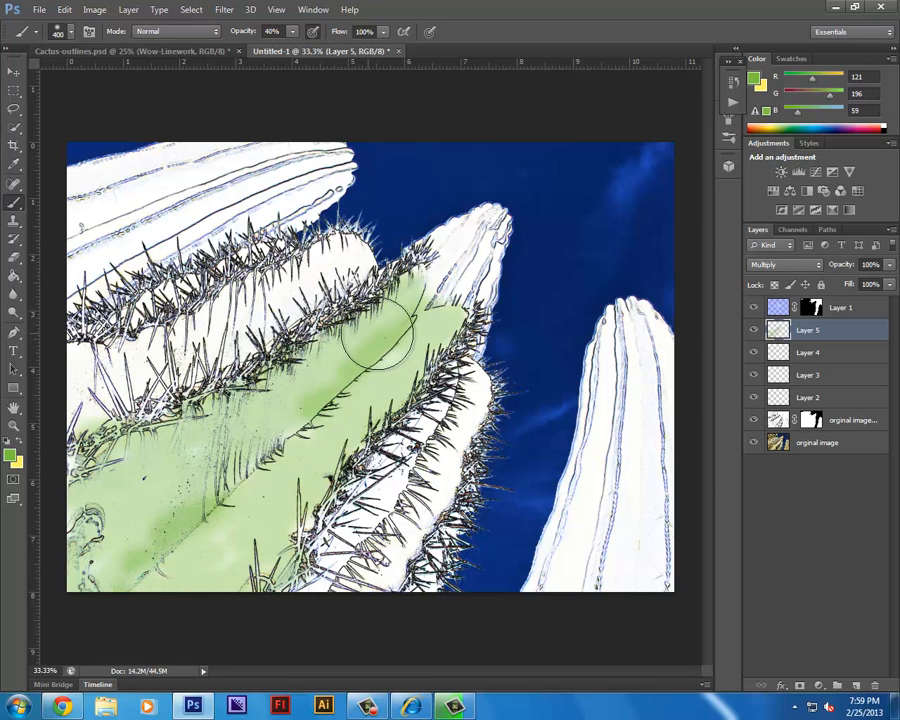
{"action": "key", "text": "bracketleft"}
{"action": "mouse_move", "coordinate": [385, 310]}
{"action": "left_mouse_down"}
{"action": "mouse_move", "coordinate": [165, 488]}
{"action": "mouse_move", "coordinate": [88, 572]}
{"action": "left_mouse_up"}
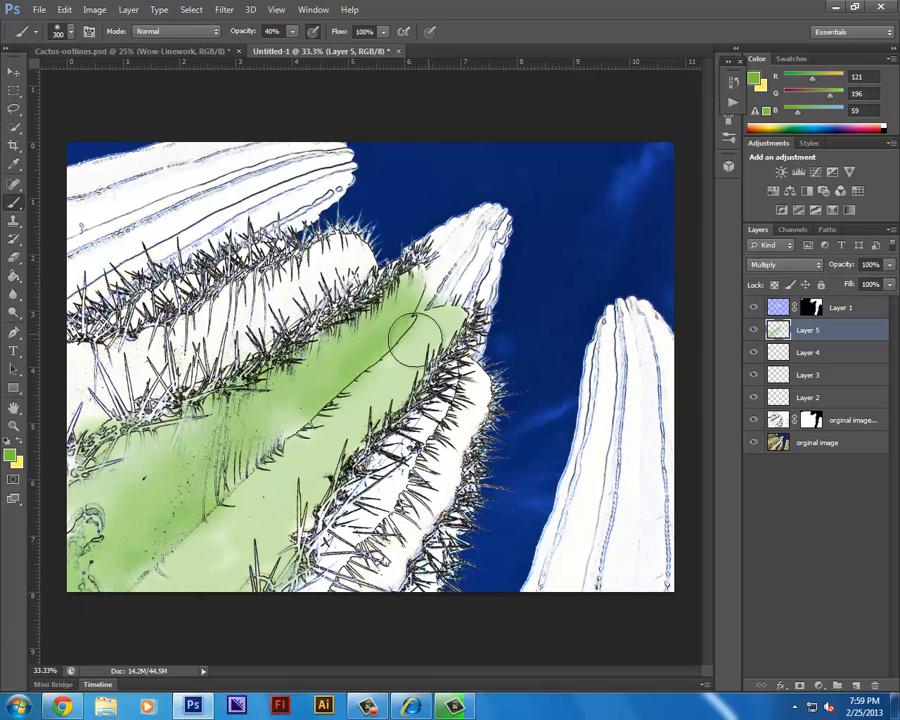
{"action": "mouse_move", "coordinate": [428, 287]}
{"action": "left_mouse_down"}
{"action": "mouse_move", "coordinate": [161, 432]}
{"action": "mouse_move", "coordinate": [70, 380]}
{"action": "left_mouse_up"}
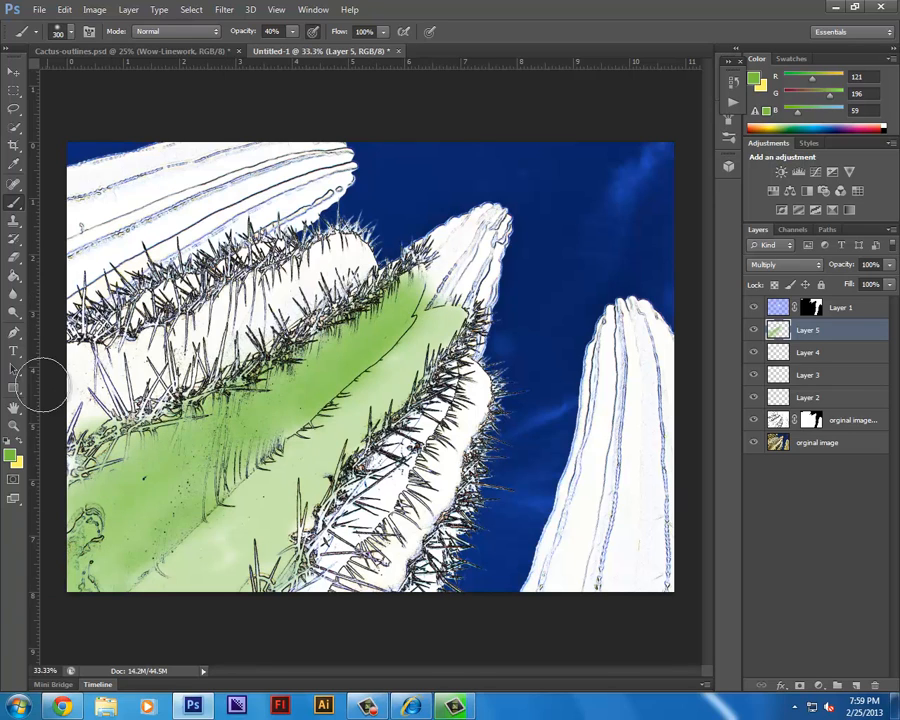
Step: Paint the spiny lobe above the central cactus lobes light green with a 200 px brush
{"action": "key", "text": "bracketleft"}
{"action": "left_click_drag", "start_coordinate": [144, 363], "coordinate": [112, 349]}
{"action": "mouse_move", "coordinate": [280, 302]}
{"action": "left_mouse_down"}
{"action": "mouse_move", "coordinate": [179, 322]}
{"action": "mouse_move", "coordinate": [337, 253]}
{"action": "mouse_move", "coordinate": [350, 256]}
{"action": "mouse_move", "coordinate": [305, 293]}
{"action": "mouse_move", "coordinate": [120, 376]}
{"action": "mouse_move", "coordinate": [276, 358]}
{"action": "mouse_move", "coordinate": [62, 398]}
{"action": "left_mouse_up"}
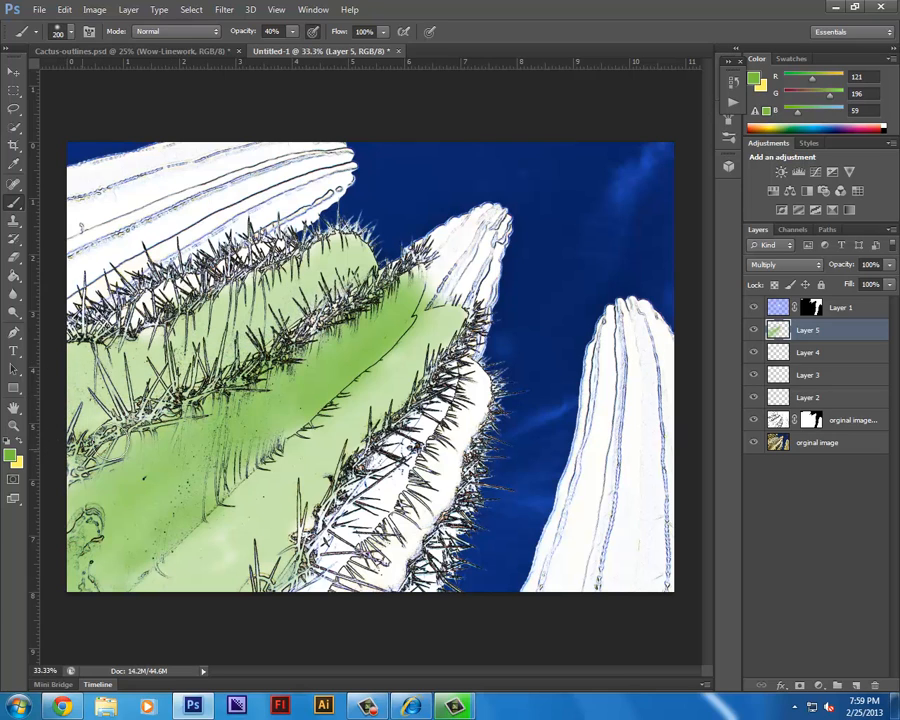
Step: Paint the narrow lobe below the central spines green with a 125 px brush, and minimize the browser window covering the image
{"action": "key", "text": "bracketleft"}
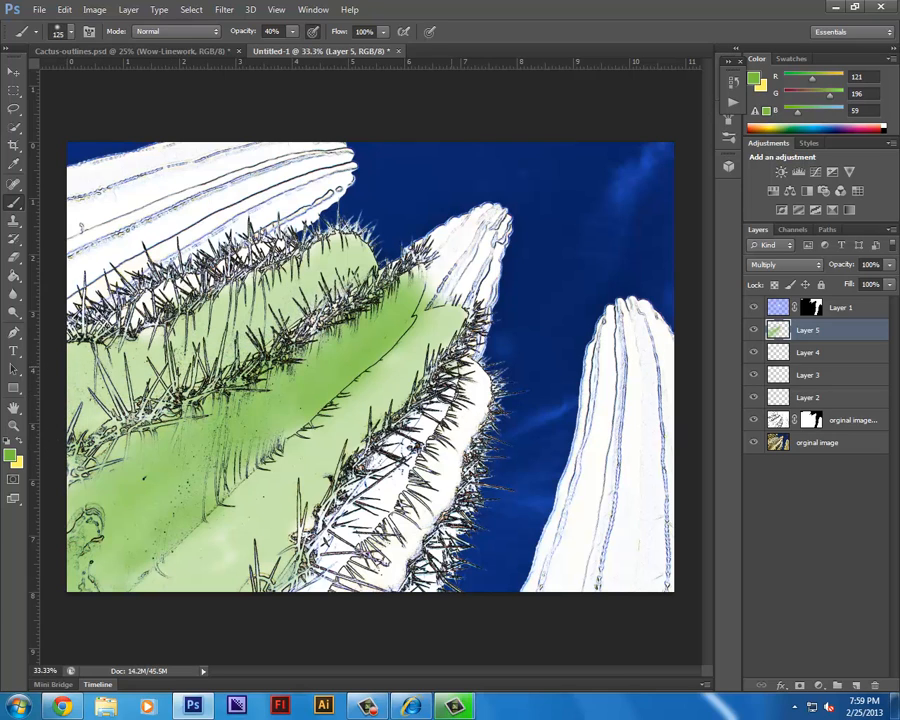
{"action": "mouse_move", "coordinate": [446, 388]}
{"action": "left_mouse_down"}
{"action": "mouse_move", "coordinate": [333, 540]}
{"action": "mouse_move", "coordinate": [305, 553]}
{"action": "mouse_move", "coordinate": [436, 388]}
{"action": "mouse_move", "coordinate": [342, 522]}
{"action": "left_mouse_up"}
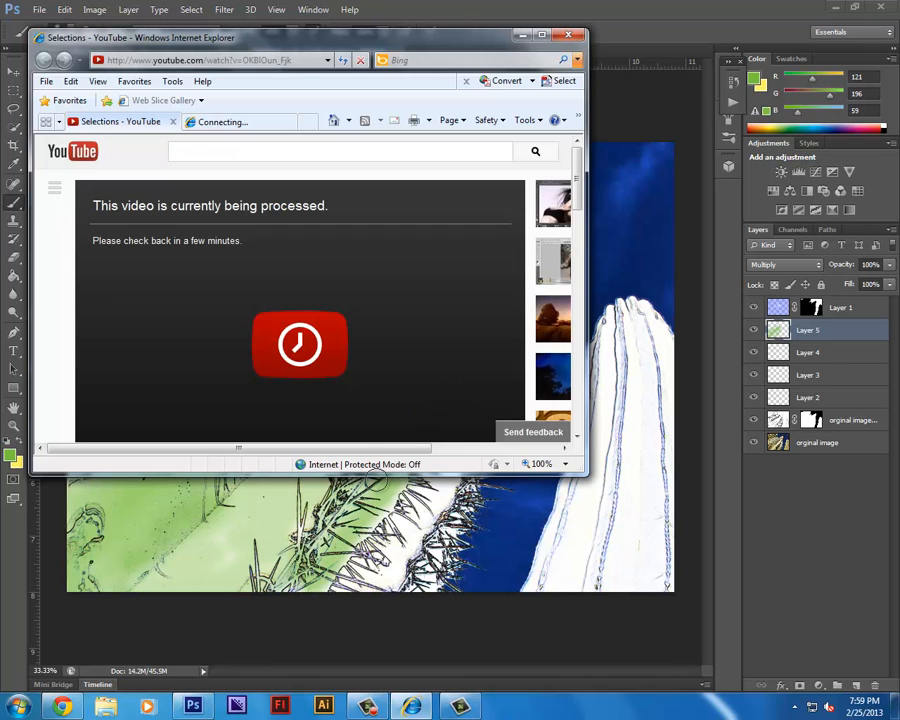
{"action": "left_click", "coordinate": [521, 35]}
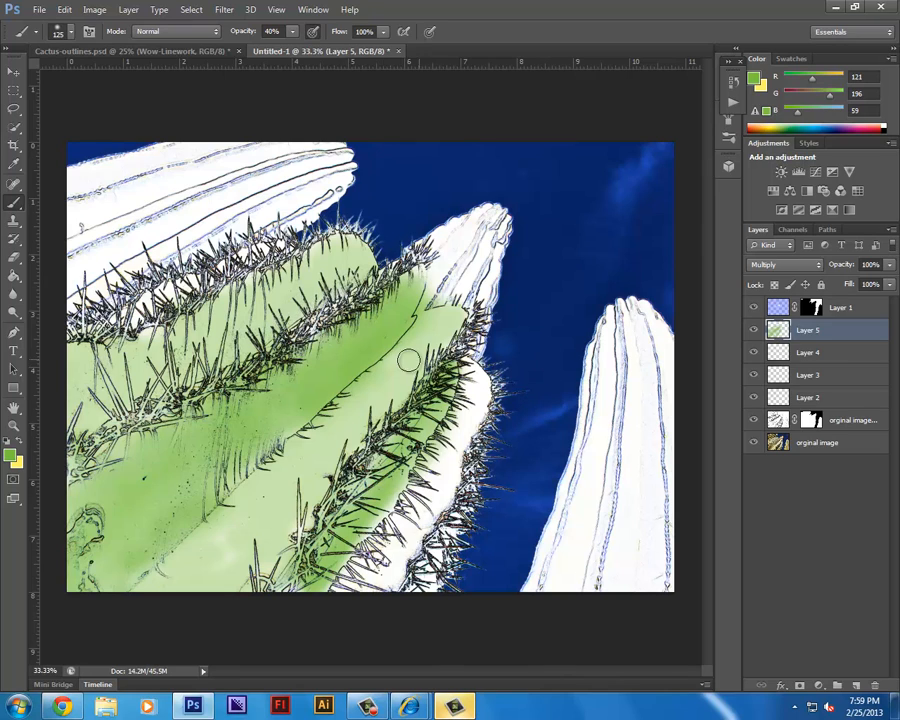
Step: Deepen the green shading along the large central lobe with 200 px and 300 px brushes
{"action": "key", "text": "bracketright"}
{"action": "key", "text": "bracketright"}
{"action": "key", "text": "bracketright"}
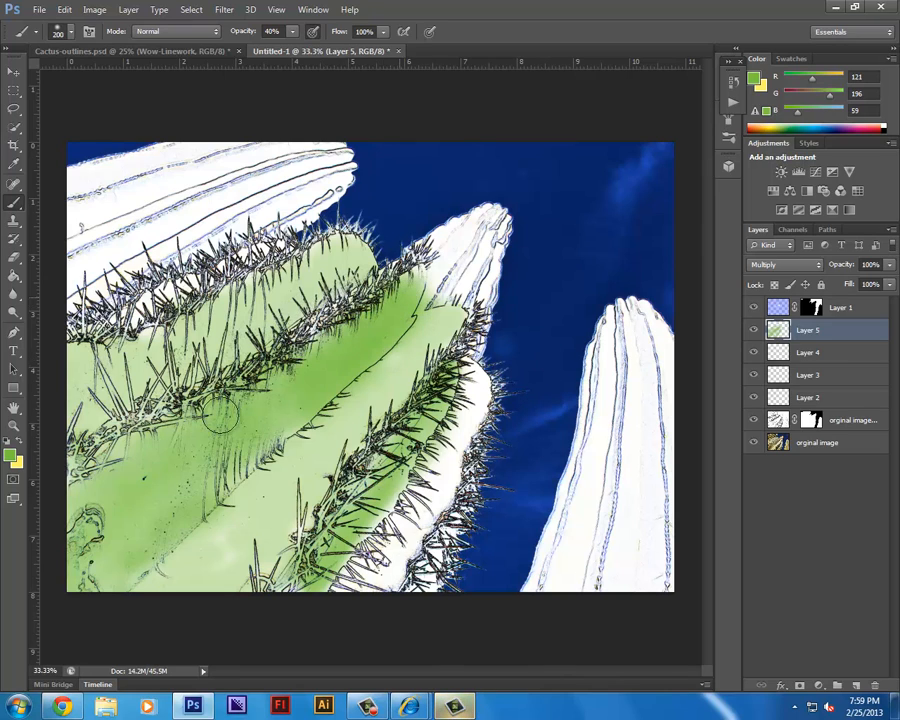
{"action": "left_click_drag", "start_coordinate": [109, 475], "coordinate": [84, 482]}
{"action": "key", "text": "bracketright"}
{"action": "key", "text": "bracketright"}
{"action": "mouse_move", "coordinate": [269, 408]}
{"action": "left_mouse_down"}
{"action": "mouse_move", "coordinate": [138, 488]}
{"action": "mouse_move", "coordinate": [30, 592]}
{"action": "left_mouse_up"}
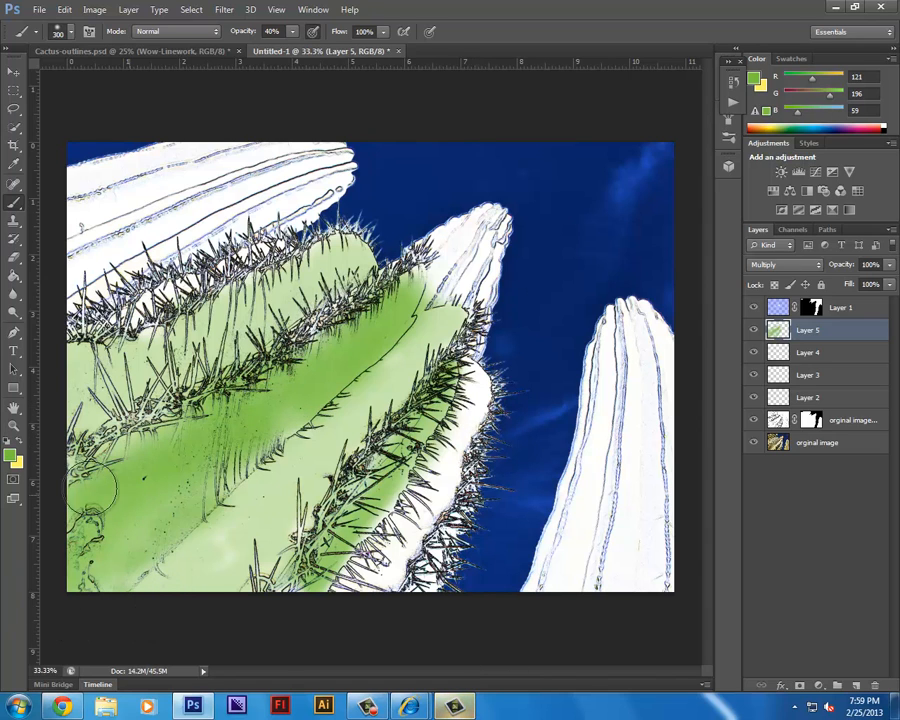
Step: Set the foreground colour to a pale yellow-green with RGB values 218, 235, 159
{"action": "left_click", "coordinate": [12, 455]}
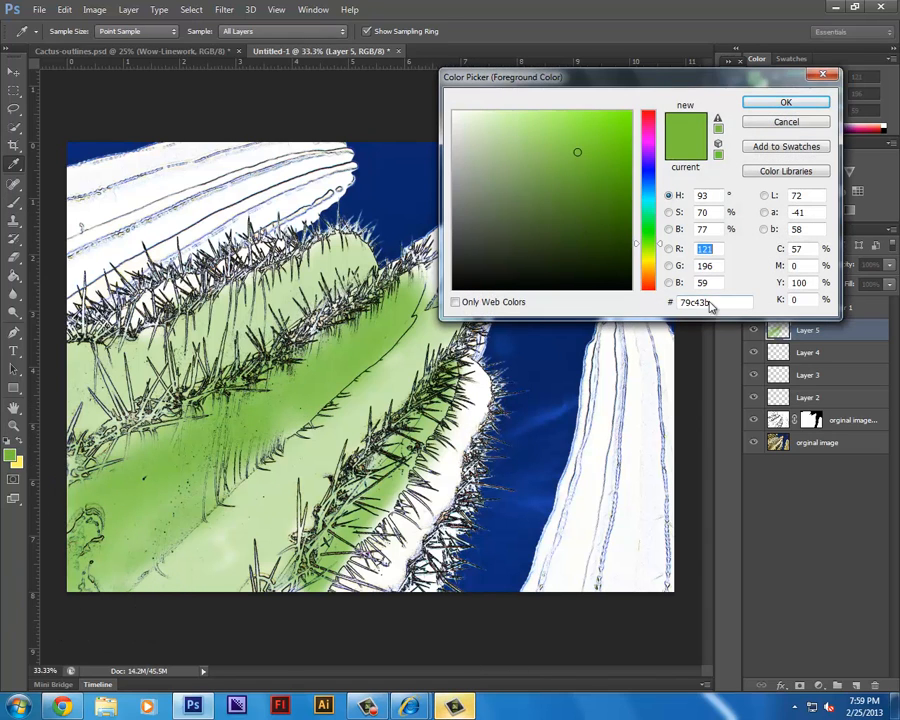
{"action": "left_click_drag", "start_coordinate": [576, 150], "coordinate": [510, 125]}
{"action": "left_click_drag", "start_coordinate": [656, 243], "coordinate": [656, 257]}
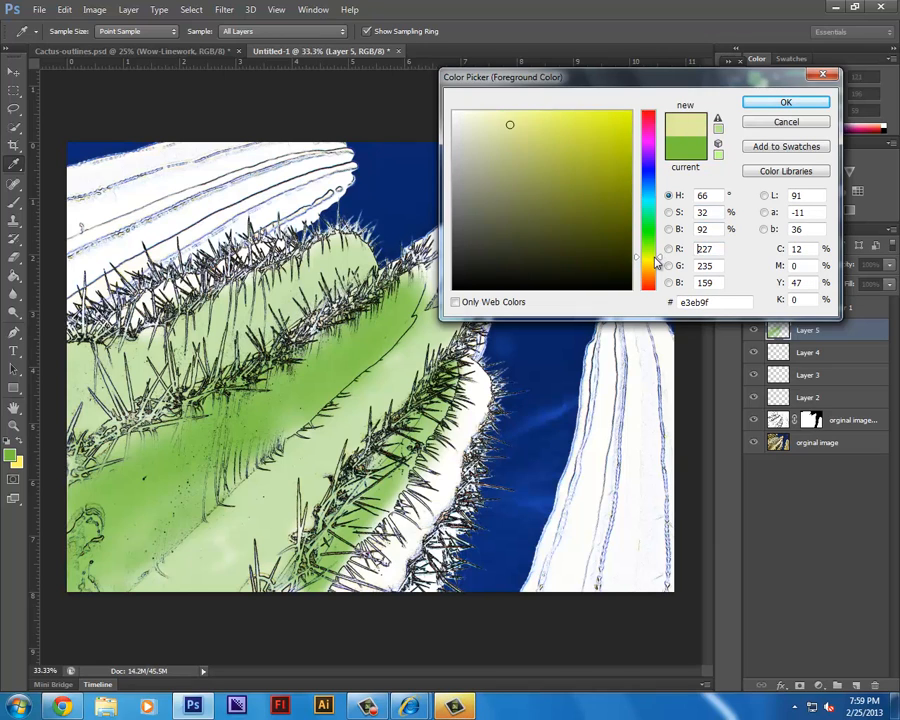
{"action": "left_click", "coordinate": [768, 104]}
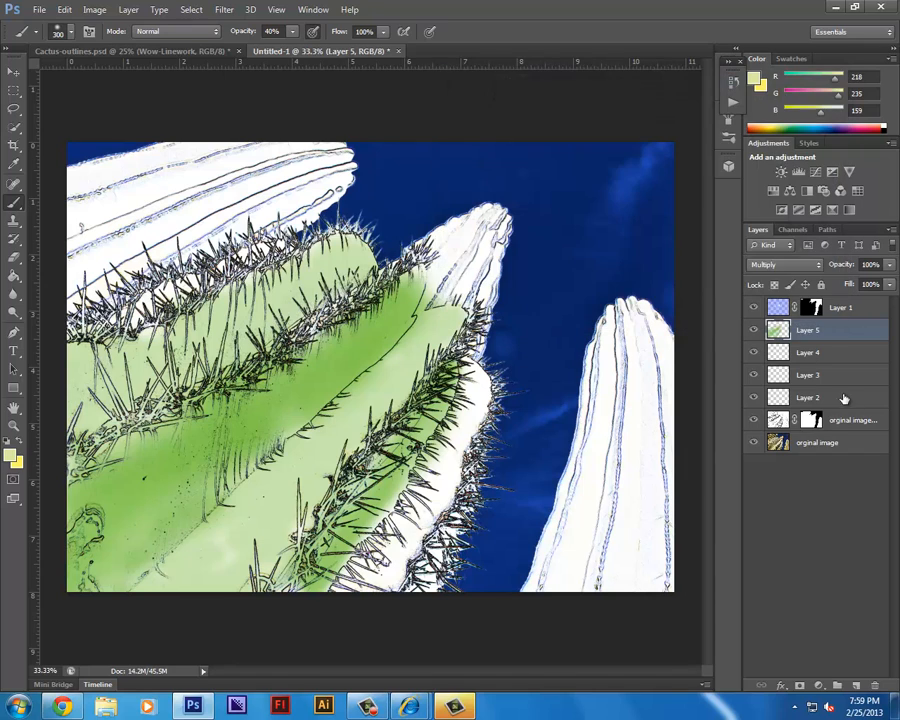
Step: Paint the small cactus tip behind the central lobes pale yellow-green on Layer 4, with brush sizes of 150 px and below
{"action": "left_click", "coordinate": [827, 353]}
{"action": "key", "text": "bracketleft"}
{"action": "key", "text": "bracketleft"}
{"action": "key", "text": "bracketleft"}
{"action": "key", "text": "bracketleft"}
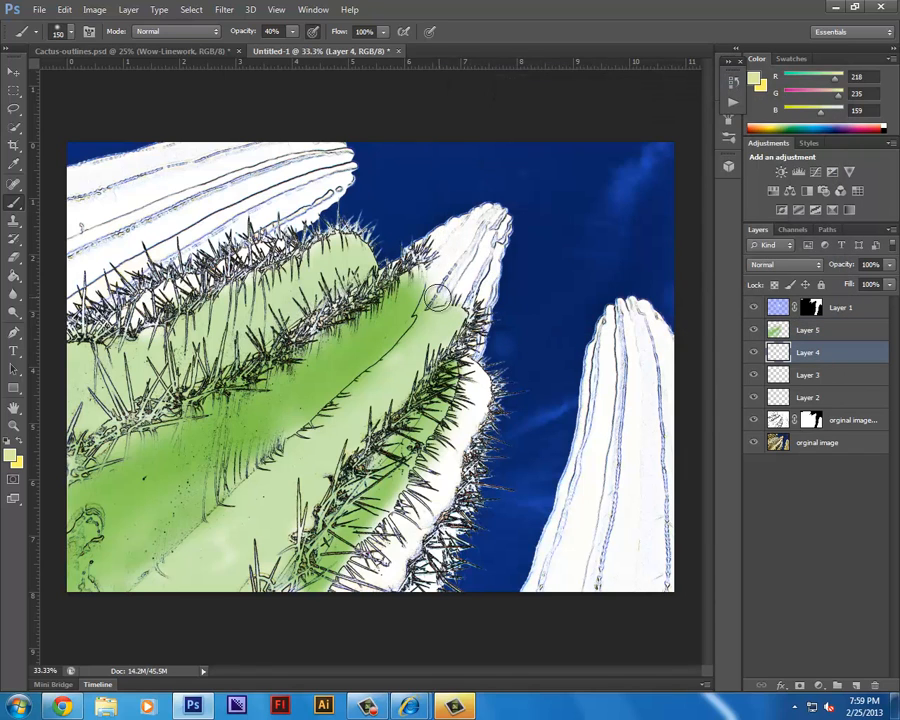
{"action": "mouse_move", "coordinate": [433, 289]}
{"action": "left_mouse_down"}
{"action": "mouse_move", "coordinate": [443, 256]}
{"action": "mouse_move", "coordinate": [427, 246]}
{"action": "mouse_move", "coordinate": [473, 214]}
{"action": "mouse_move", "coordinate": [448, 245]}
{"action": "mouse_move", "coordinate": [494, 265]}
{"action": "mouse_move", "coordinate": [454, 259]}
{"action": "mouse_move", "coordinate": [492, 225]}
{"action": "mouse_move", "coordinate": [475, 300]}
{"action": "mouse_move", "coordinate": [469, 265]}
{"action": "mouse_move", "coordinate": [495, 217]}
{"action": "mouse_move", "coordinate": [482, 295]}
{"action": "left_mouse_up"}
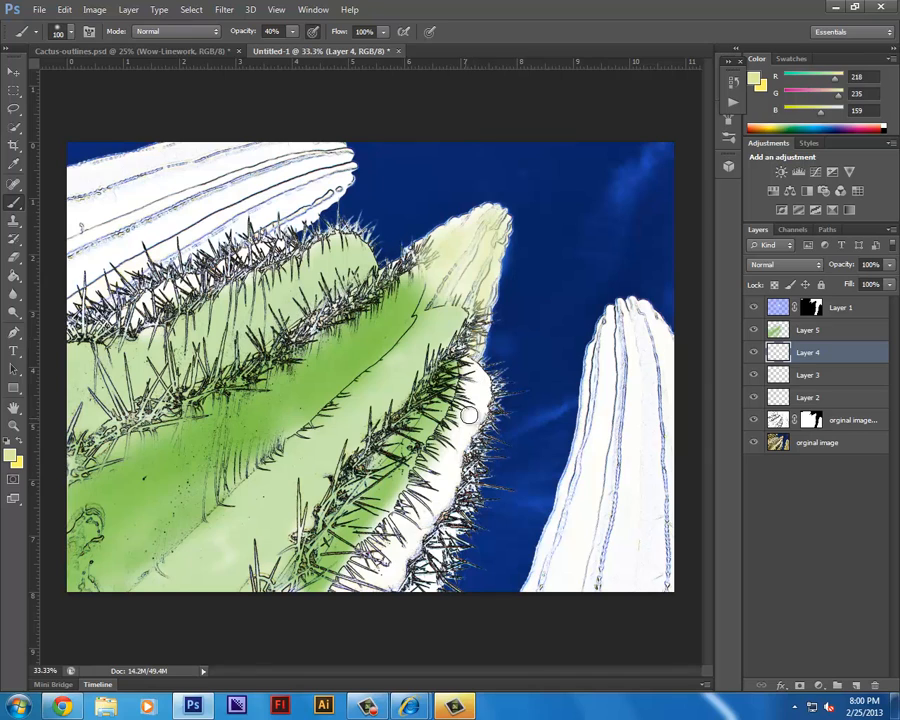
Step: Paint the tall cactus on the right of the image pale yellow-green on Layer 4 with 400 px and 250 px brushes
{"action": "key", "text": "bracketright"}
{"action": "key", "text": "bracketright"}
{"action": "key", "text": "bracketright"}
{"action": "key", "text": "bracketright"}
{"action": "key", "text": "bracketright"}
{"action": "key", "text": "bracketright"}
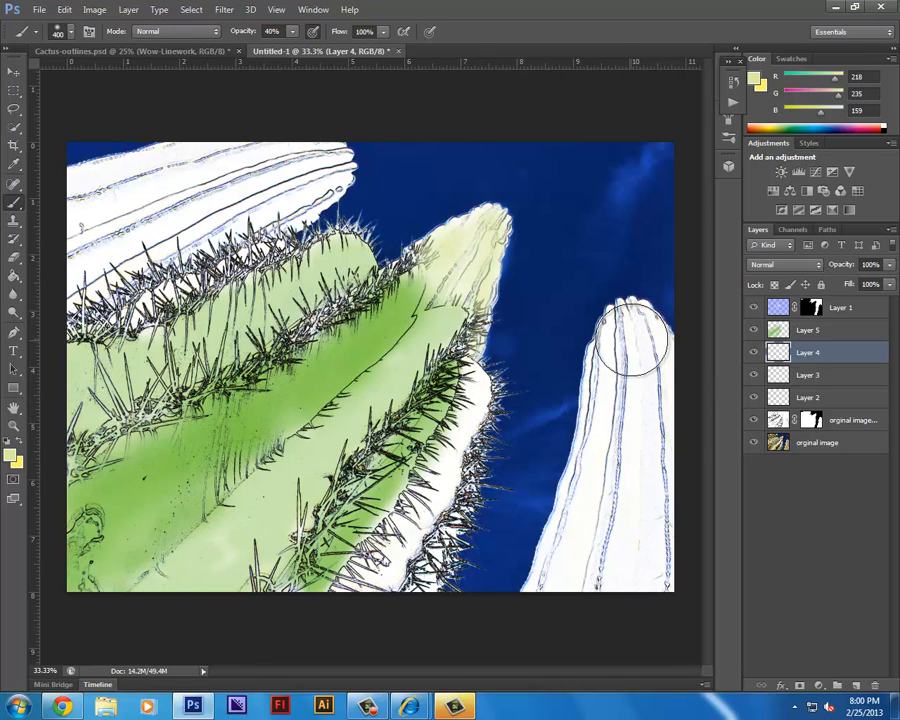
{"action": "mouse_move", "coordinate": [631, 341]}
{"action": "left_mouse_down"}
{"action": "mouse_move", "coordinate": [648, 394]}
{"action": "mouse_move", "coordinate": [636, 622]}
{"action": "left_mouse_up"}
{"action": "key", "text": "bracketleft"}
{"action": "key", "text": "bracketleft"}
{"action": "left_click_drag", "start_coordinate": [623, 318], "coordinate": [567, 641]}
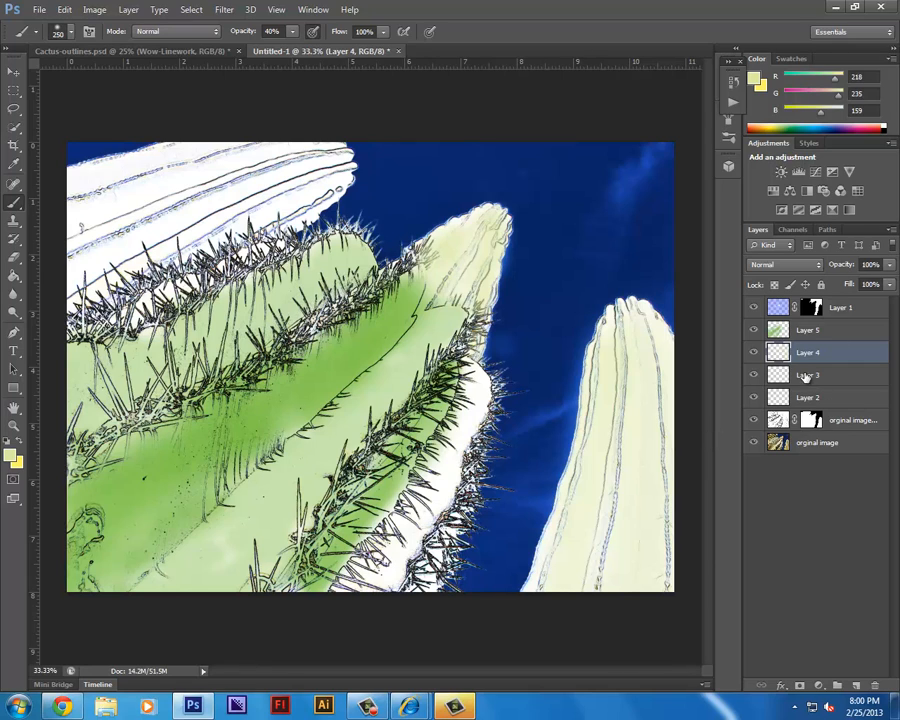
Step: Set the brush opacity to 30% and make Layer 3 the active layer
{"action": "mouse_move", "coordinate": [806, 354]}
{"action": "left_mouse_down"}
{"action": "mouse_move", "coordinate": [804, 337]}
{"action": "mouse_move", "coordinate": [805, 360]}
{"action": "left_mouse_up"}
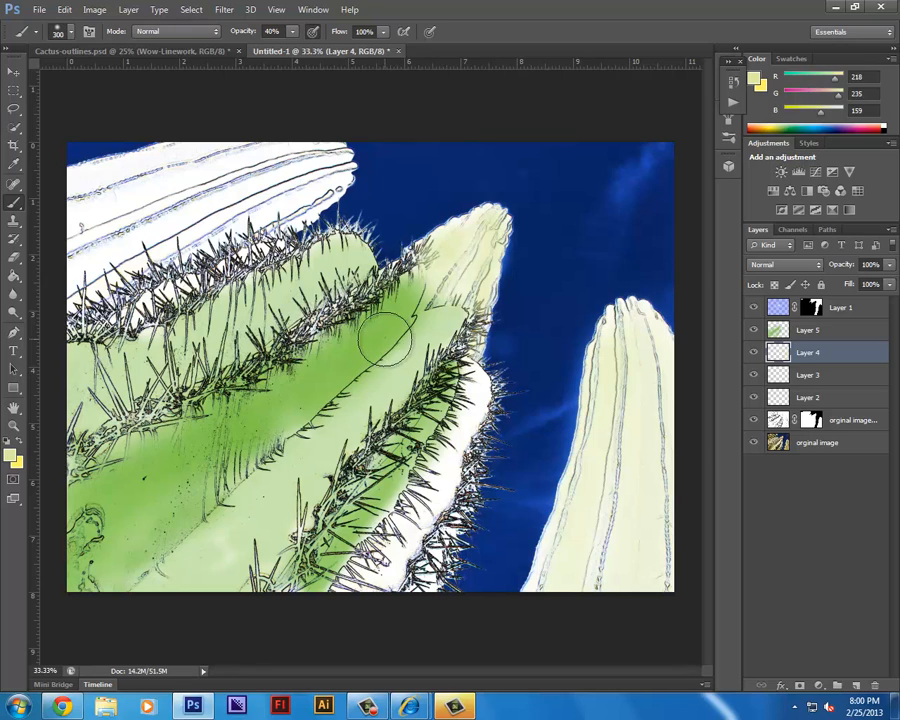
{"action": "key", "text": "3"}
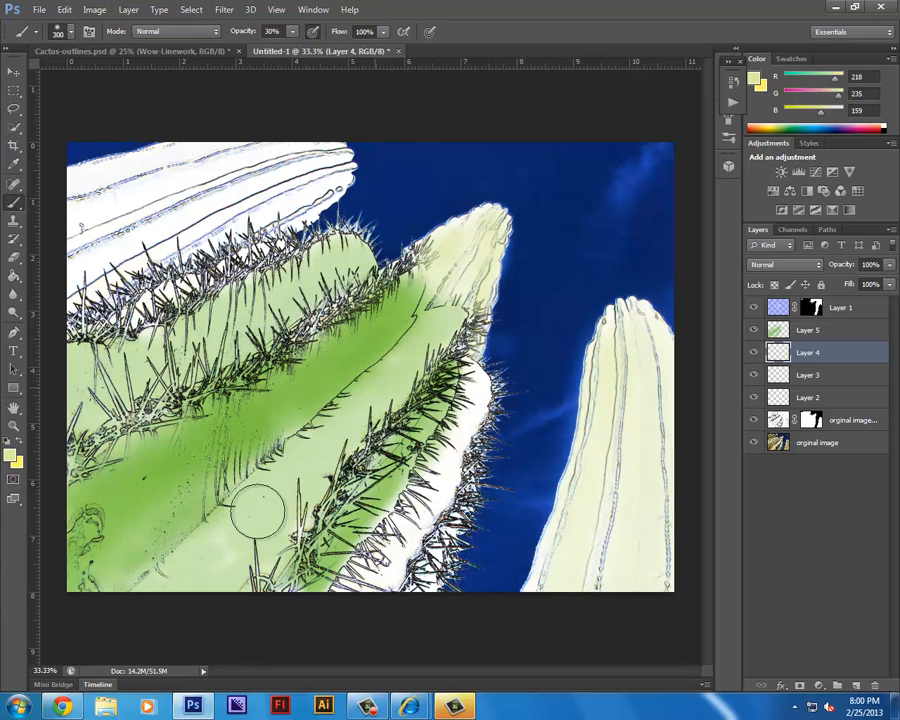
{"action": "left_click", "coordinate": [807, 372]}
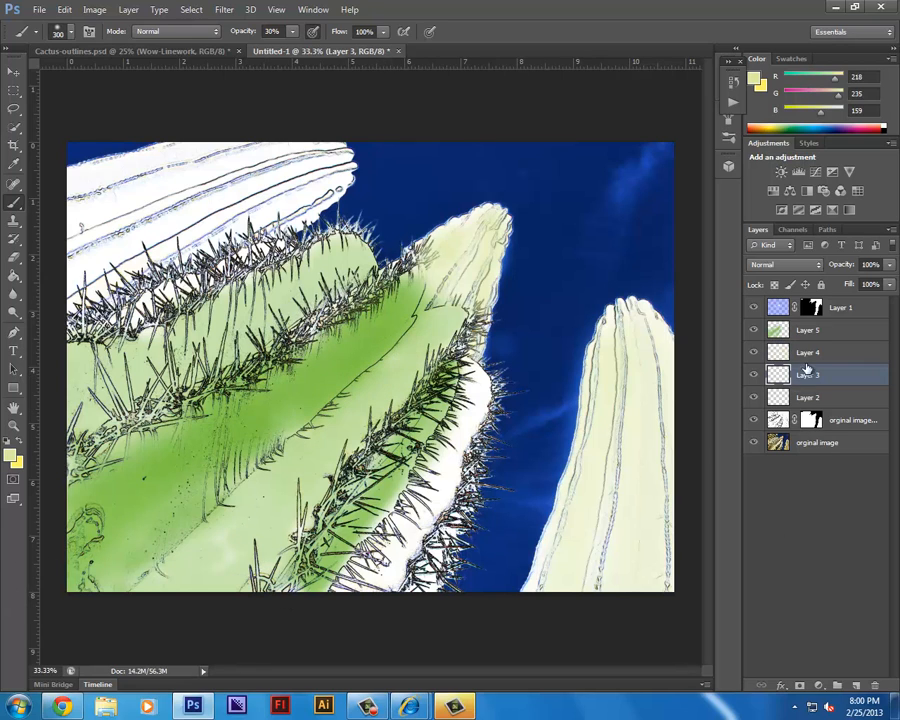
{"action": "left_click", "coordinate": [807, 354]}
{"action": "left_click", "coordinate": [804, 378]}
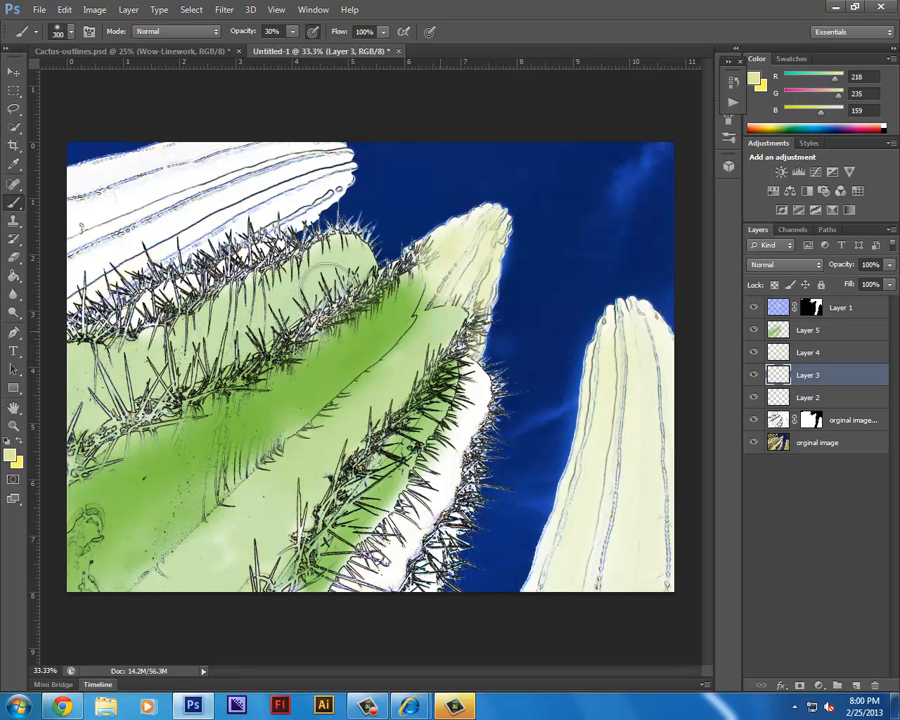
Step: Sample the green from the central lobe and darken the foreground colour to RGB 99, 150, 55
{"action": "key", "text": "i"}
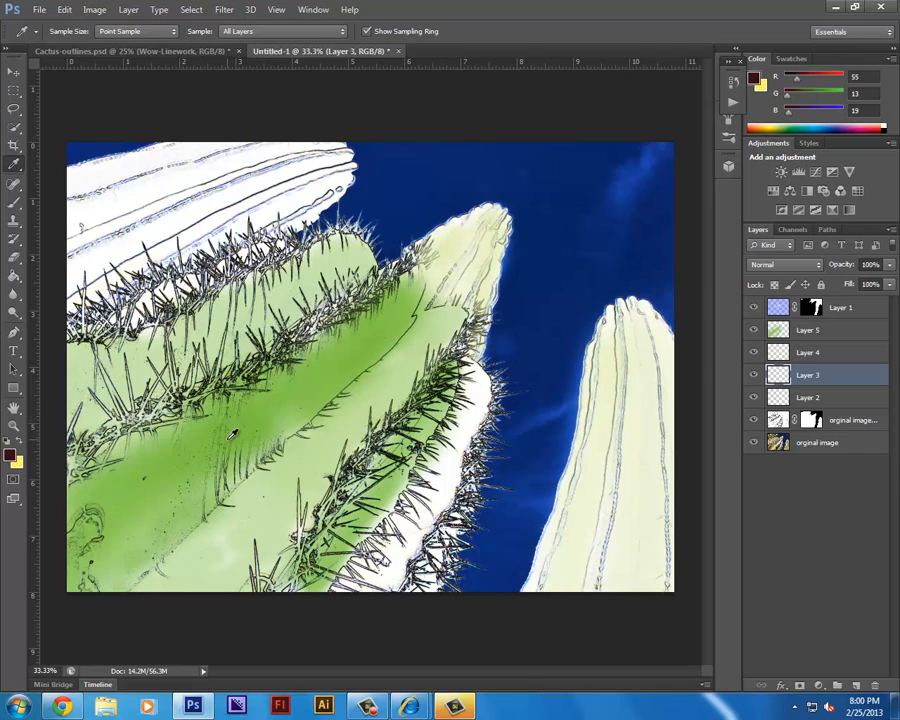
{"action": "left_click", "coordinate": [221, 428]}
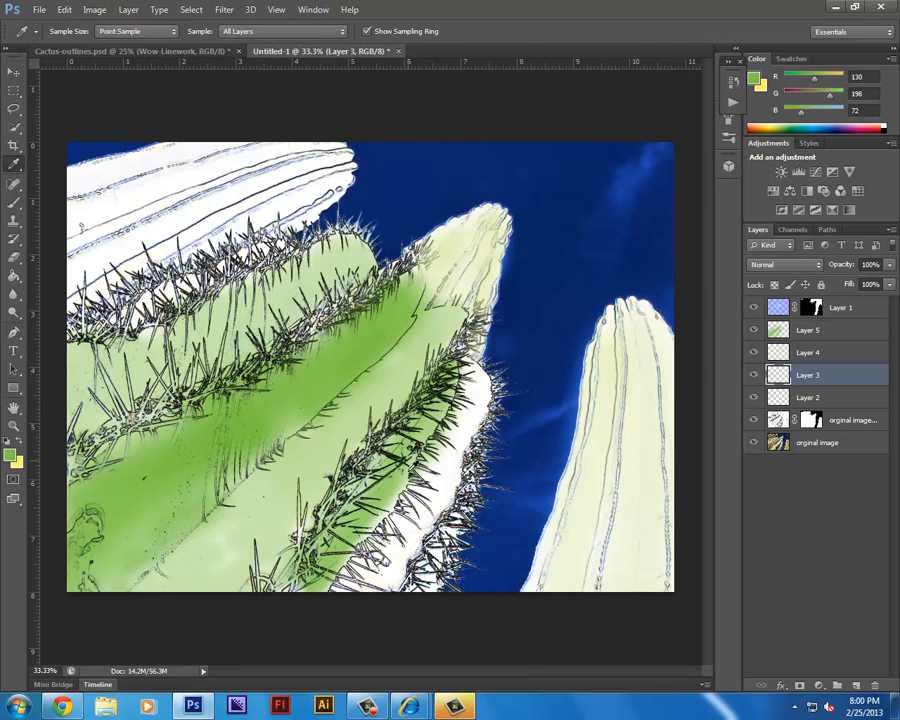
{"action": "key", "text": "b"}
{"action": "left_click", "coordinate": [11, 456]}
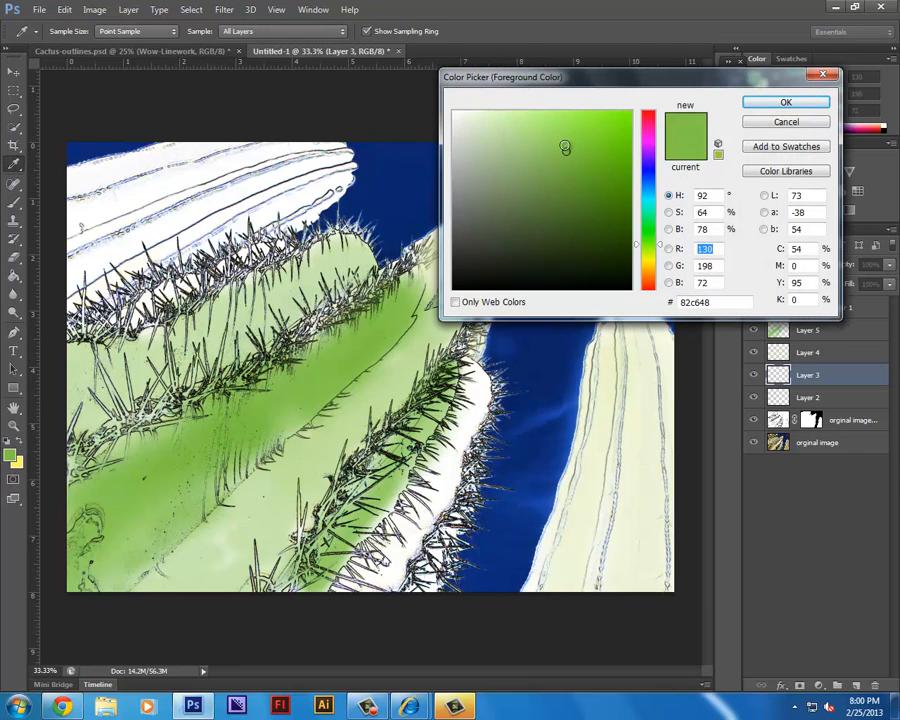
{"action": "left_click_drag", "start_coordinate": [565, 147], "coordinate": [565, 180]}
{"action": "key", "text": "Return"}
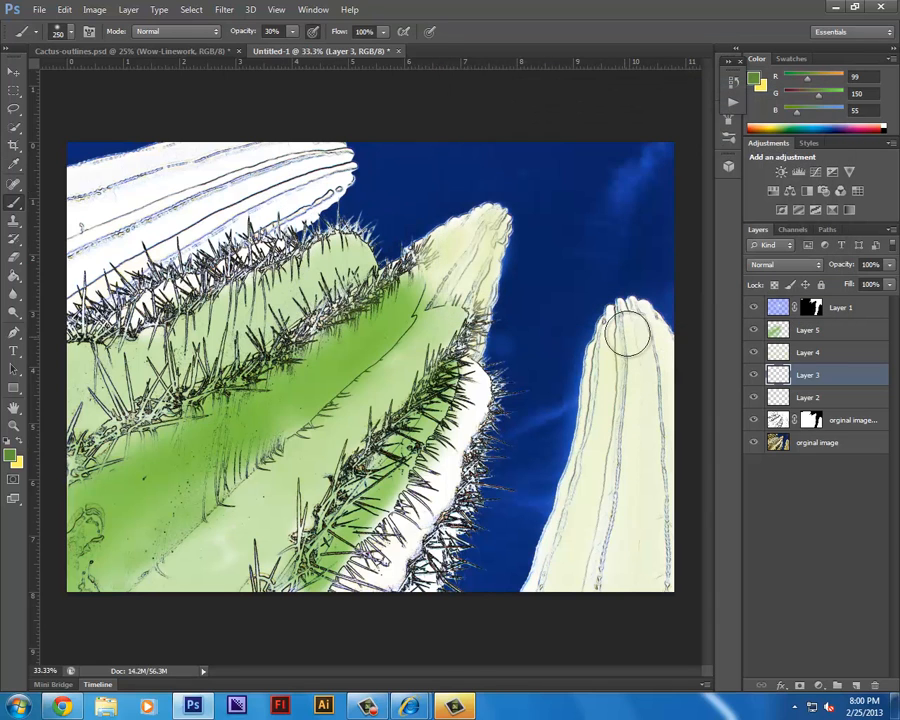
Step: Reduce the brush size to 150 px and move Layer 3 above Layer 4 in the layer stack
{"action": "key", "text": "bracketleft"}
{"action": "key", "text": "bracketleft"}
{"action": "key", "text": "bracketleft"}
{"action": "left_click_drag", "start_coordinate": [810, 365], "coordinate": [810, 340]}
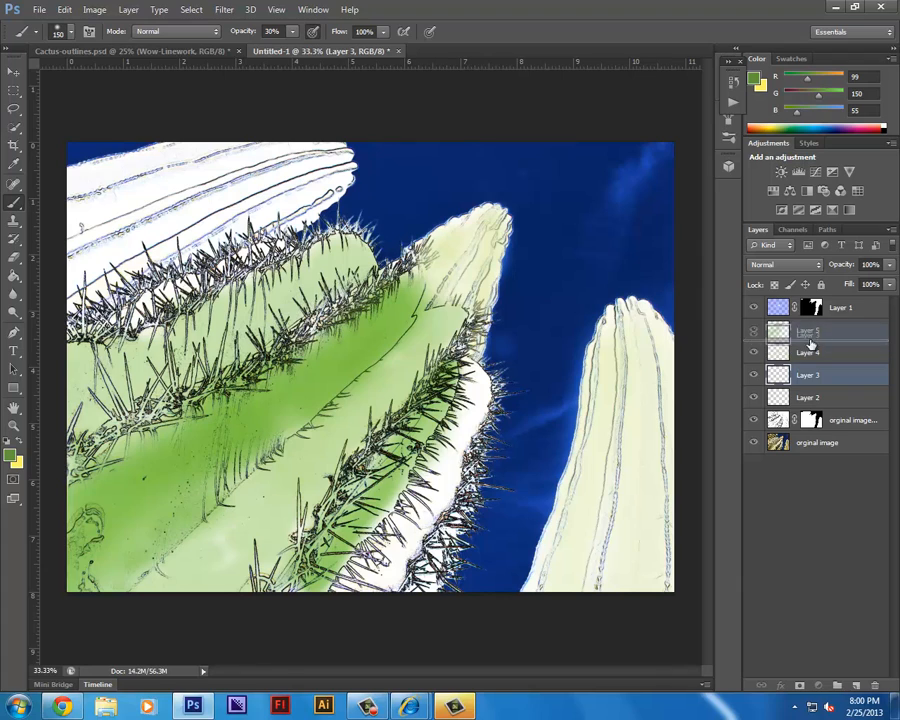
Step: Shade the ribs of the tall cactus on the right of the image on Layer 3 with a 125 px brush
{"action": "key", "text": "bracketleft"}
{"action": "mouse_move", "coordinate": [622, 310]}
{"action": "left_mouse_down"}
{"action": "mouse_move", "coordinate": [633, 412]}
{"action": "mouse_move", "coordinate": [623, 542]}
{"action": "mouse_move", "coordinate": [626, 492]}
{"action": "left_mouse_up"}
{"action": "mouse_move", "coordinate": [627, 381]}
{"action": "left_mouse_down"}
{"action": "mouse_move", "coordinate": [618, 599]}
{"action": "mouse_move", "coordinate": [642, 304]}
{"action": "mouse_move", "coordinate": [679, 642]}
{"action": "left_mouse_up"}
{"action": "key", "text": "bracketright"}
{"action": "mouse_move", "coordinate": [599, 338]}
{"action": "left_mouse_down"}
{"action": "mouse_move", "coordinate": [587, 447]}
{"action": "mouse_move", "coordinate": [546, 618]}
{"action": "left_mouse_up"}
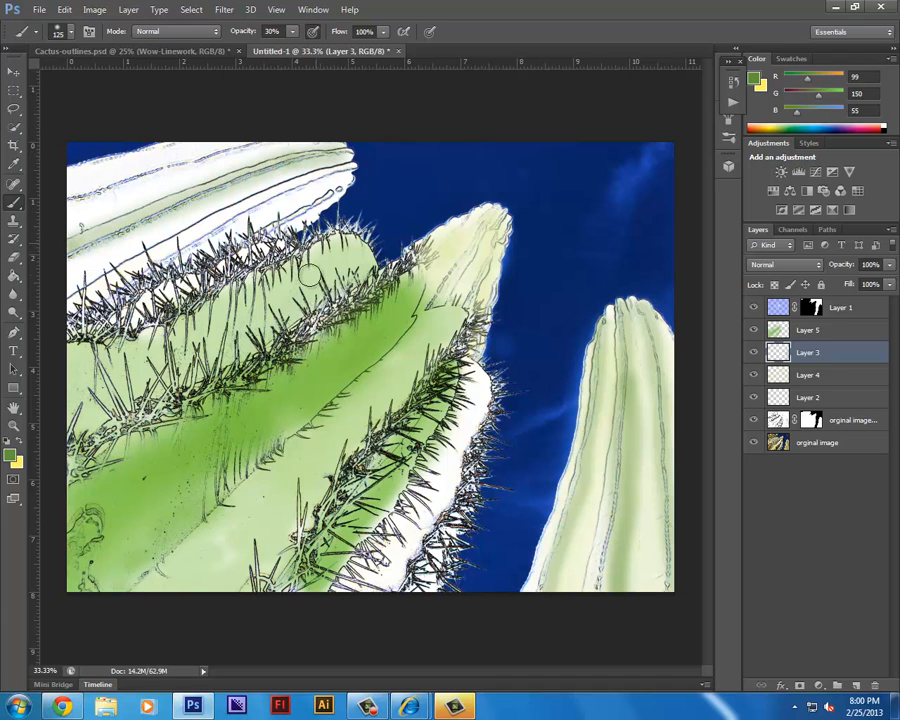
Step: Shade the long ribs of the upper-left cactus on Layer 3 with the 125 px green brush
{"action": "left_click_drag", "start_coordinate": [80, 298], "coordinate": [338, 178]}
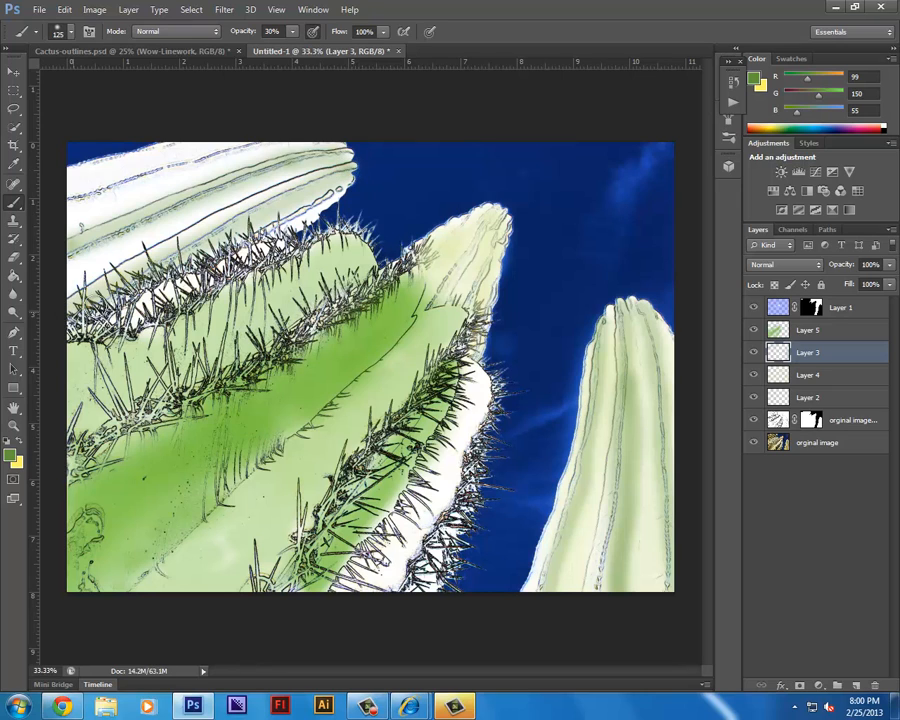
{"action": "left_click_drag", "start_coordinate": [126, 266], "coordinate": [301, 190]}
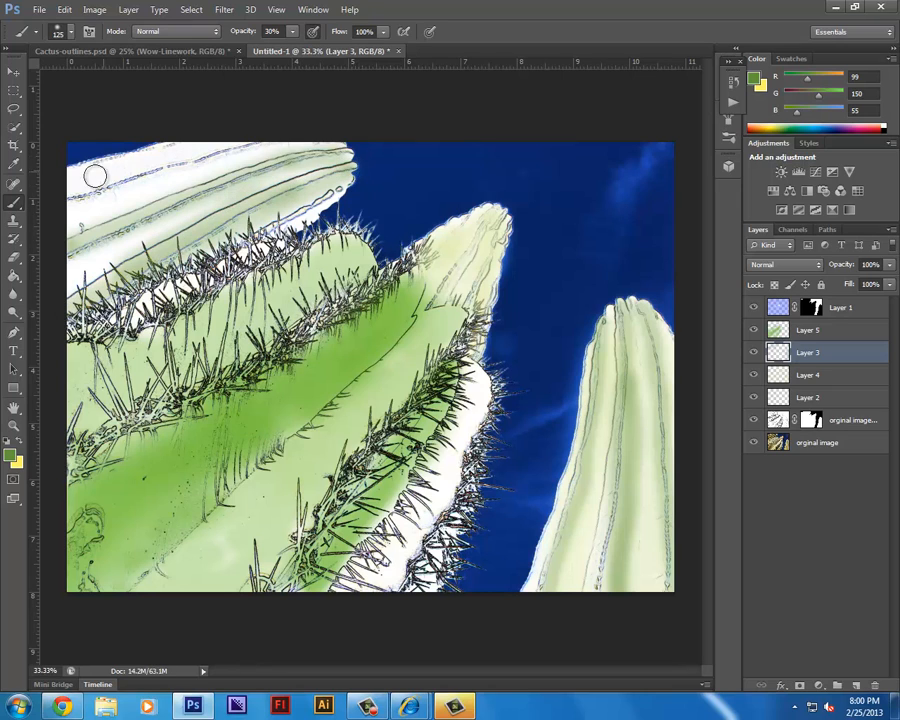
{"action": "left_click_drag", "start_coordinate": [76, 195], "coordinate": [328, 144]}
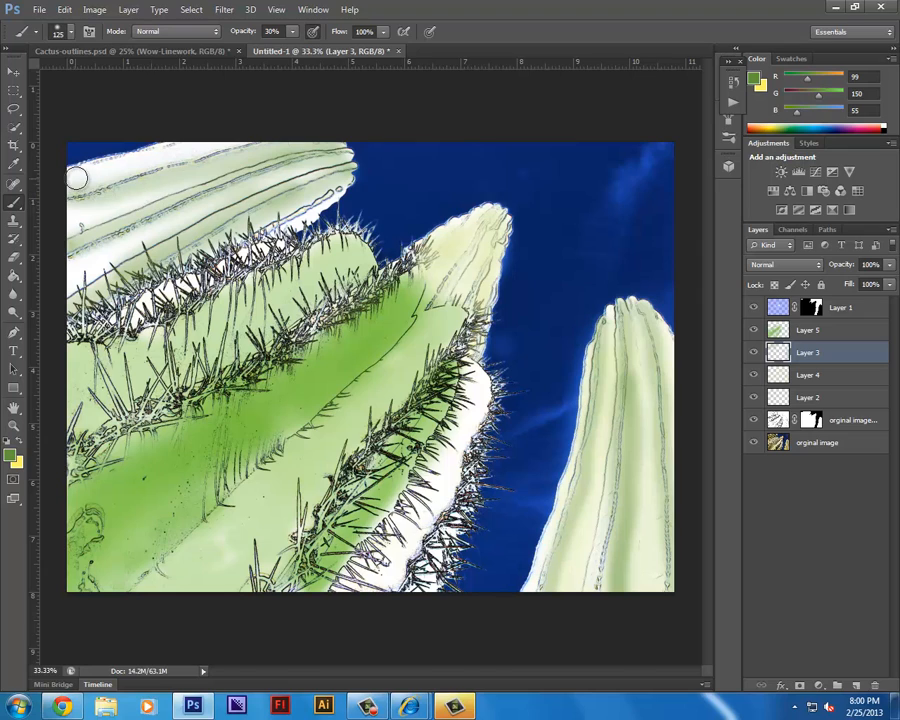
{"action": "left_click_drag", "start_coordinate": [400, 300], "coordinate": [339, 347]}
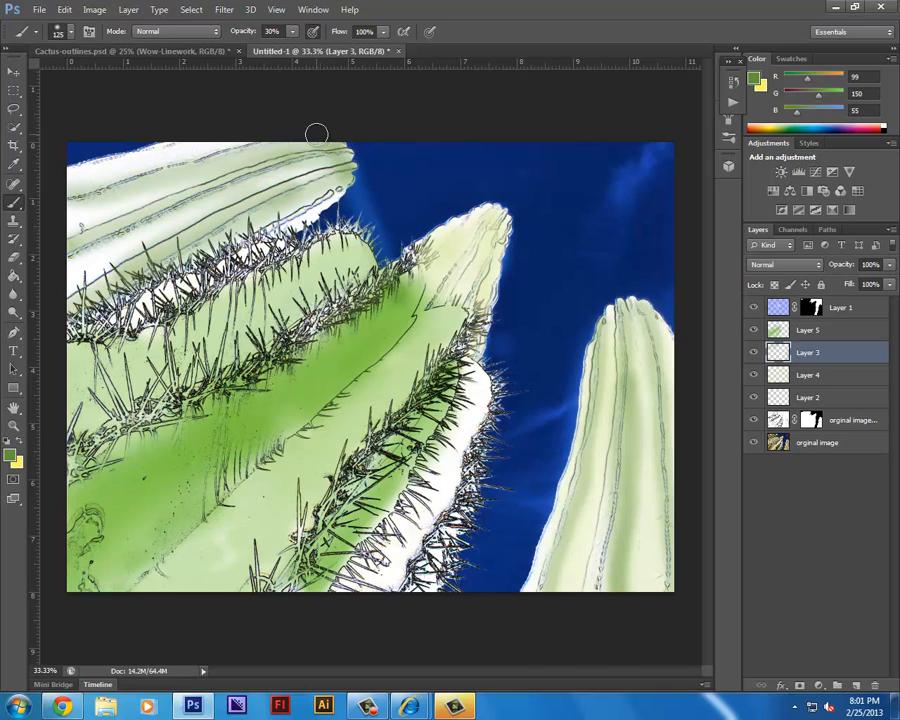
{"action": "mouse_move", "coordinate": [517, 180]}
{"action": "left_mouse_down"}
{"action": "mouse_move", "coordinate": [569, 173]}
{"action": "mouse_move", "coordinate": [572, 372]}
{"action": "left_mouse_up"}
{"action": "key", "text": "ctrl+alt+z"}
{"action": "key", "text": "ctrl+alt+z"}
{"action": "key", "text": "ctrl+alt+z"}
{"action": "key", "text": "ctrl+alt+z"}
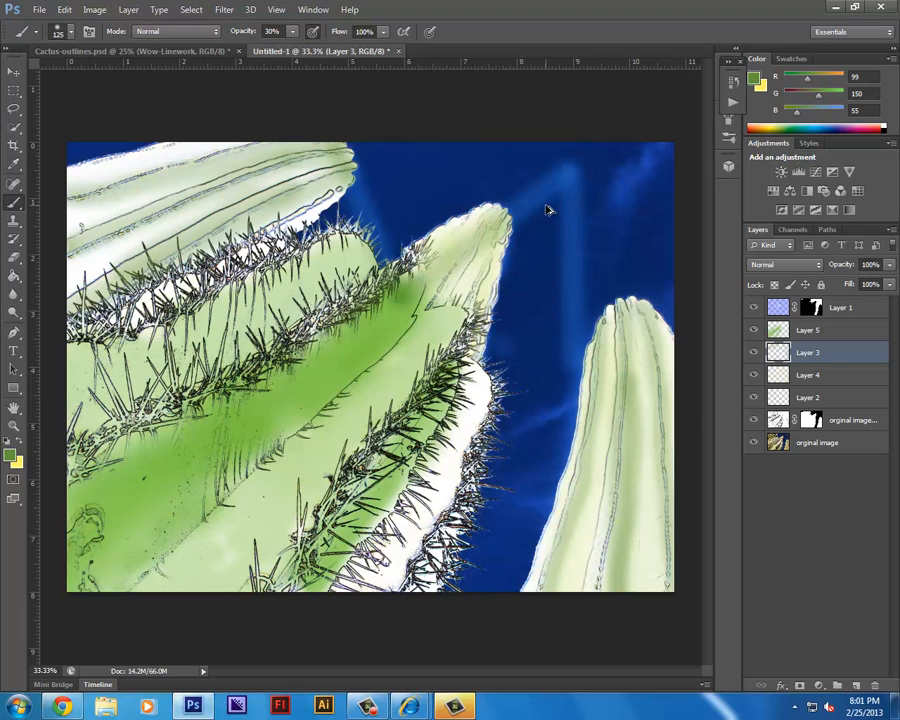
{"action": "key", "text": "ctrl+alt+z"}
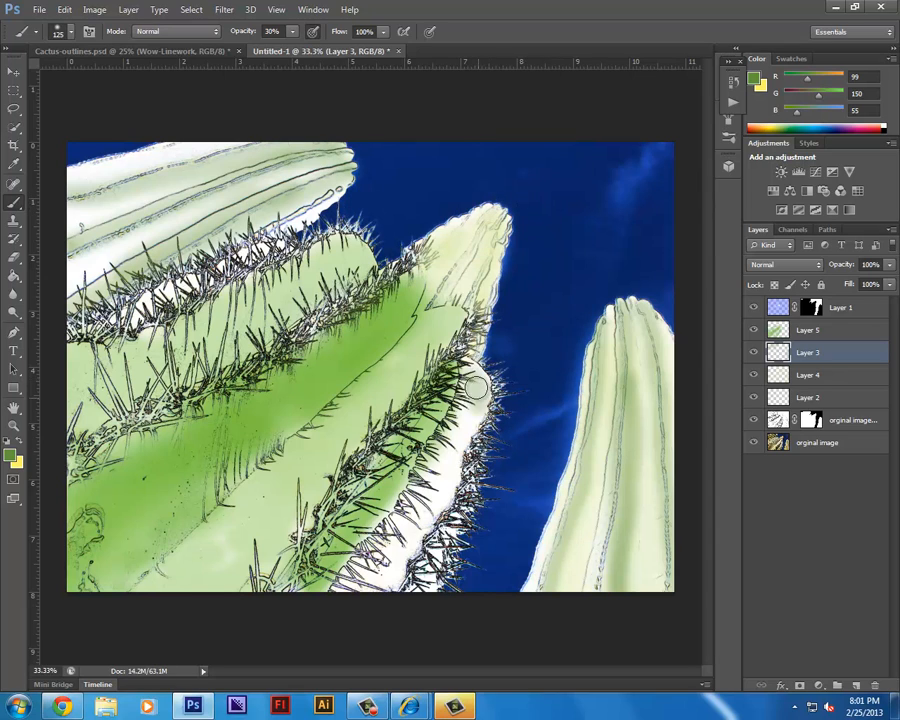
Step: Shade the white outer lobe, the upper spiny ridge and the pointed middle cactus in green, using smaller brushes for the narrow areas
{"action": "mouse_move", "coordinate": [458, 459]}
{"action": "left_mouse_down"}
{"action": "mouse_move", "coordinate": [438, 472]}
{"action": "mouse_move", "coordinate": [428, 520]}
{"action": "mouse_move", "coordinate": [386, 558]}
{"action": "mouse_move", "coordinate": [340, 571]}
{"action": "left_mouse_up"}
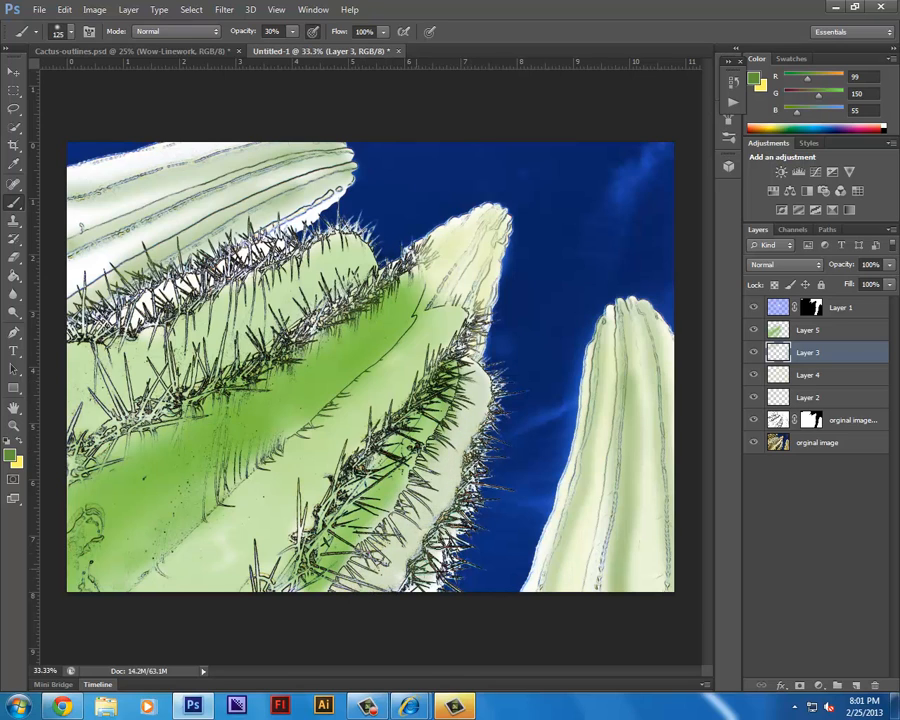
{"action": "mouse_move", "coordinate": [117, 310]}
{"action": "left_mouse_down"}
{"action": "mouse_move", "coordinate": [260, 247]}
{"action": "mouse_move", "coordinate": [123, 326]}
{"action": "mouse_move", "coordinate": [153, 303]}
{"action": "left_mouse_up"}
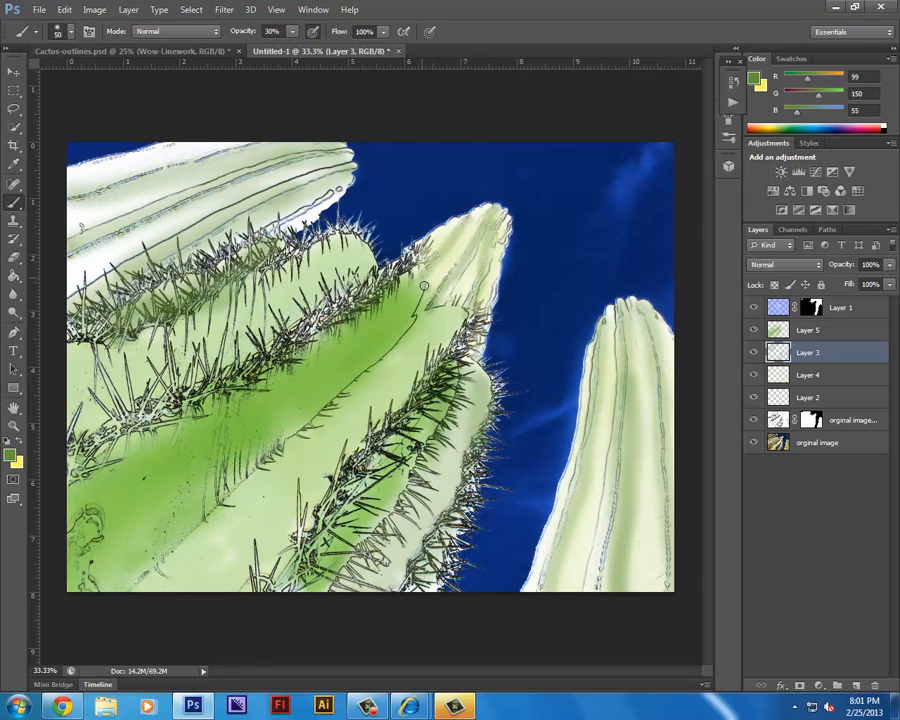
{"action": "left_click_drag", "start_coordinate": [508, 227], "coordinate": [491, 344]}
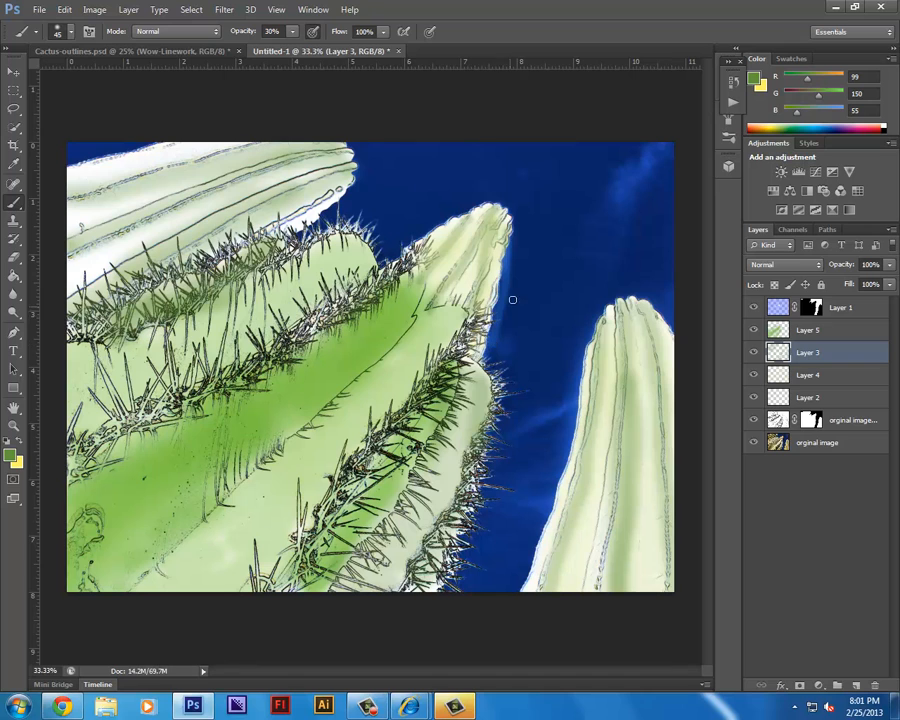
{"action": "key", "text": "ctrl+z"}
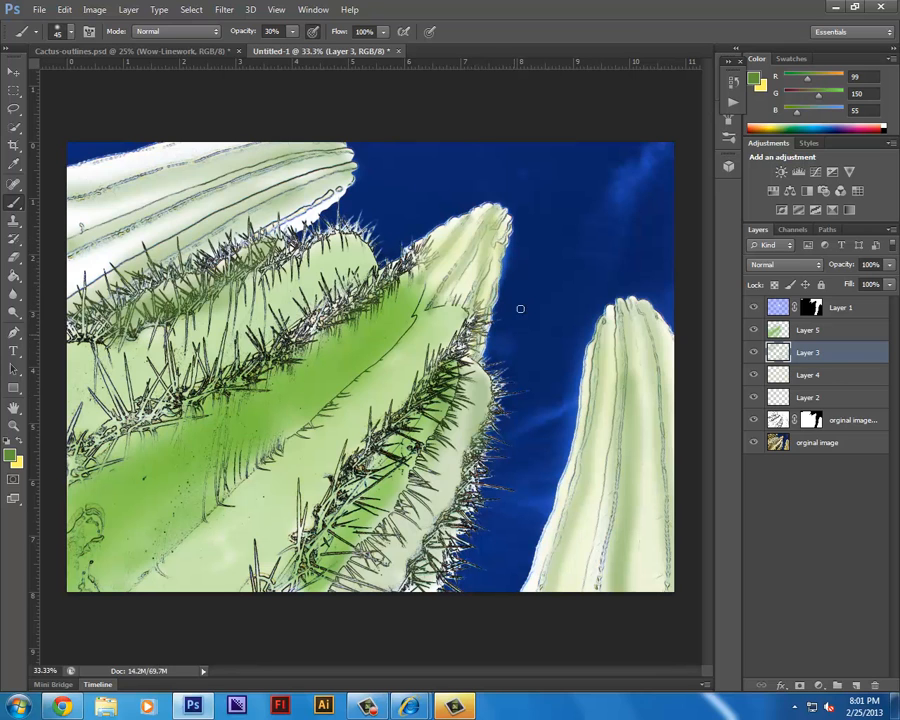
Step: Compare the Darken and Multiply blend modes on Layer 3, and keep it set to Multiply
{"action": "key", "text": "ctrl+minus"}
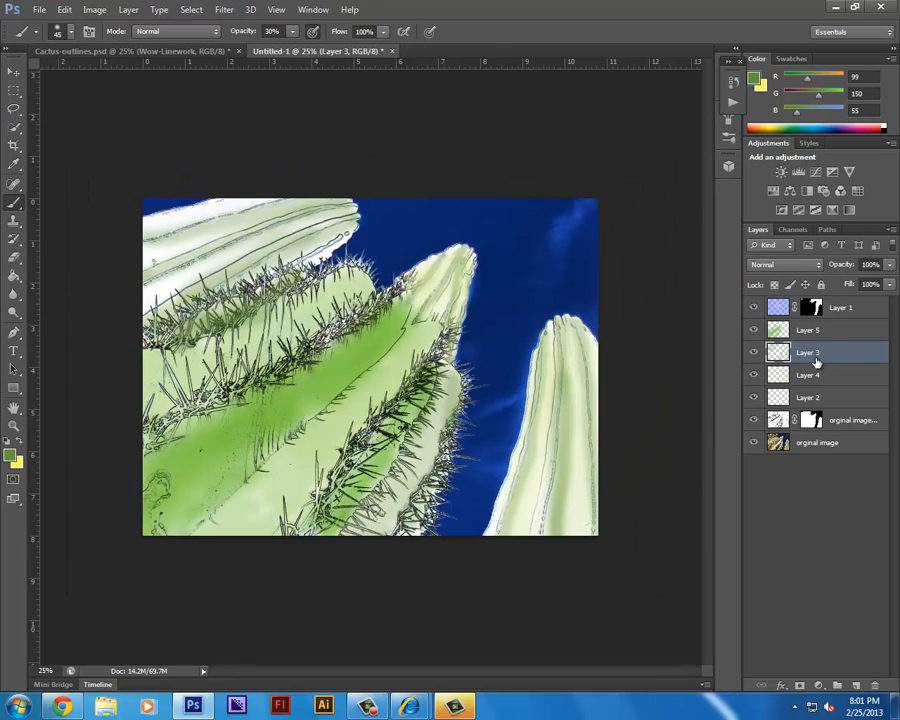
{"action": "left_click", "coordinate": [808, 334]}
{"action": "left_click", "coordinate": [808, 354]}
{"action": "left_click", "coordinate": [801, 264]}
{"action": "left_click", "coordinate": [777, 321]}
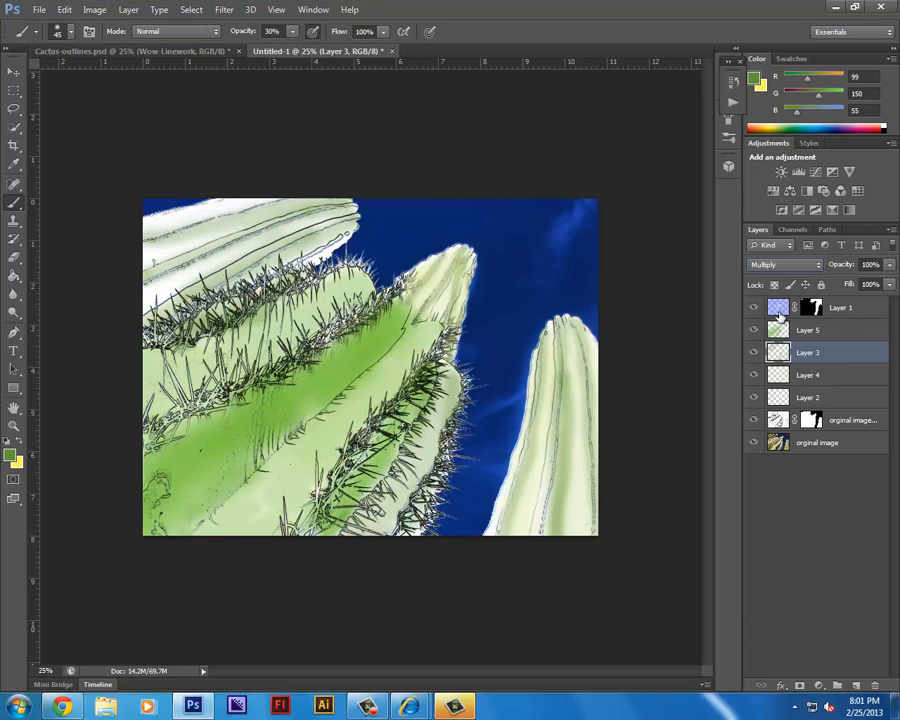
{"action": "left_click", "coordinate": [788, 264]}
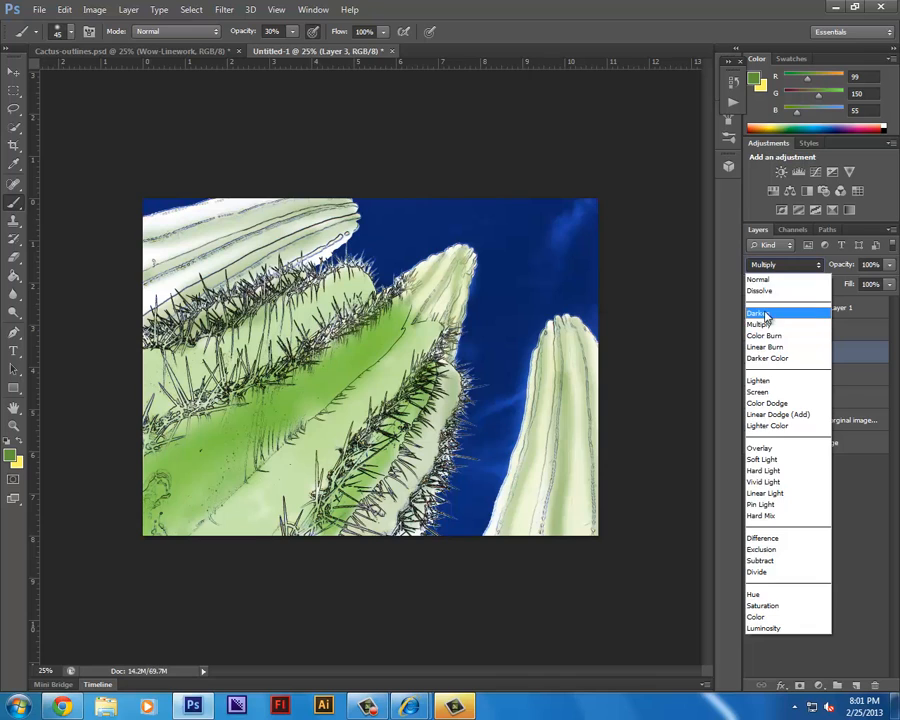
{"action": "left_click", "coordinate": [765, 316]}
{"action": "left_click", "coordinate": [785, 264]}
{"action": "left_click", "coordinate": [778, 324]}
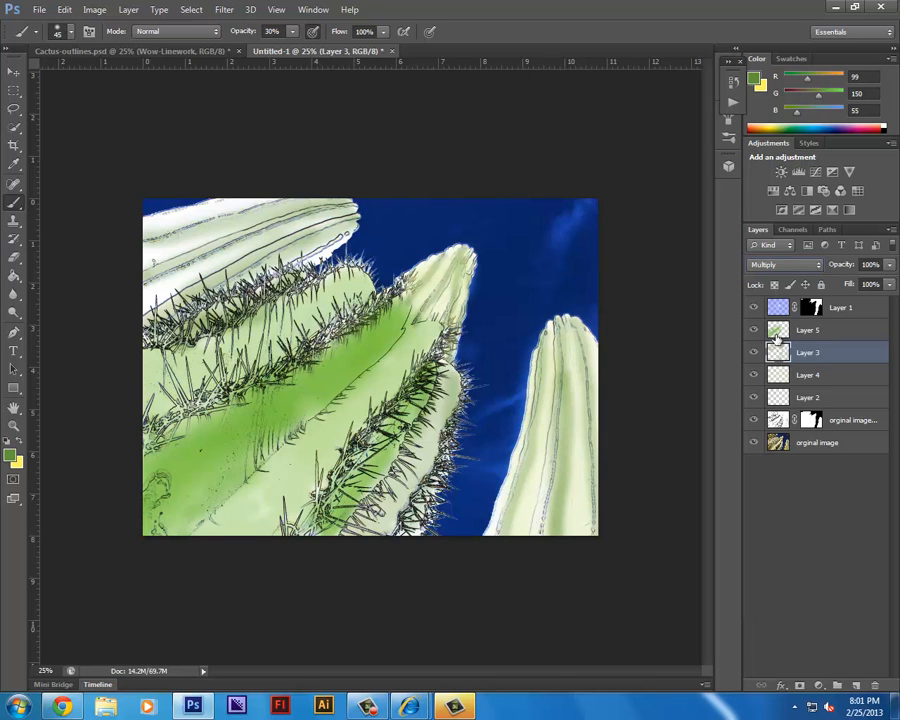
Step: Set the blend mode of Layer 4 to Multiply, and make Layer 2 the active layer
{"action": "key", "text": "alt+bracketleft"}
{"action": "left_click", "coordinate": [788, 265]}
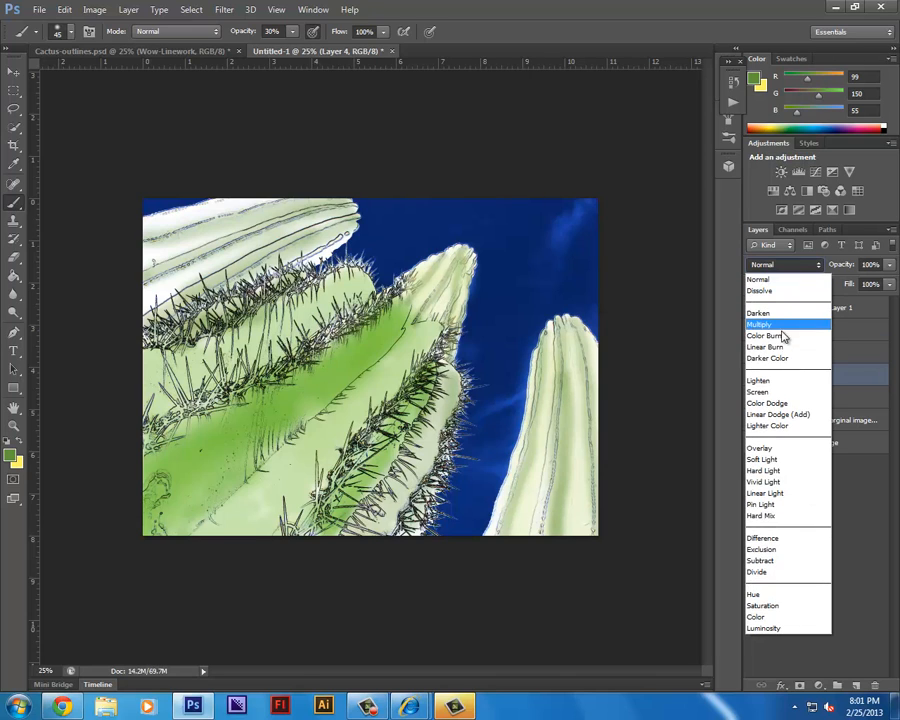
{"action": "left_click", "coordinate": [785, 326]}
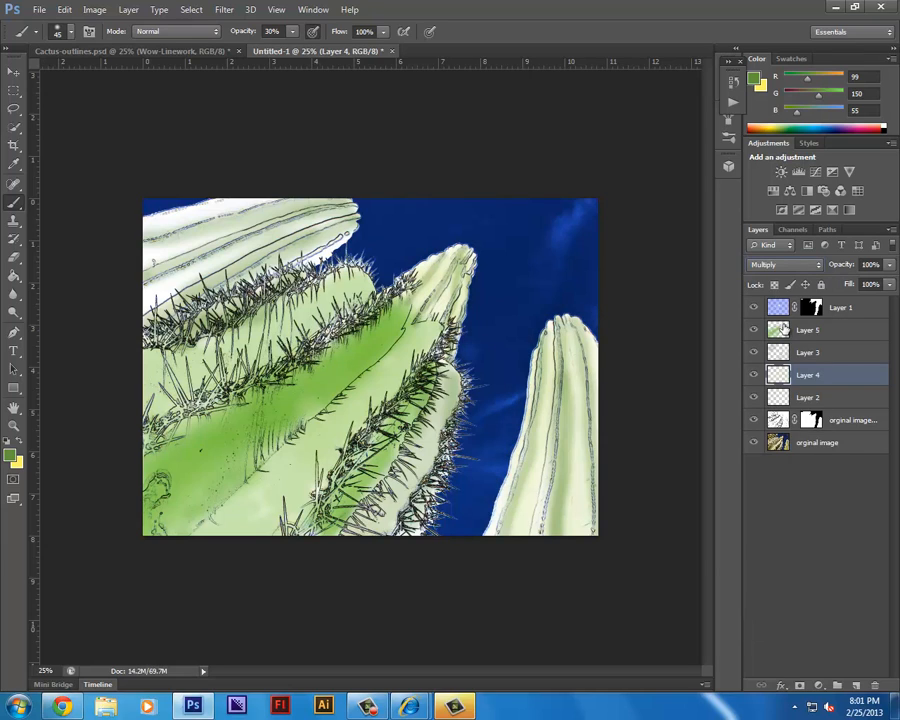
{"action": "left_click", "coordinate": [774, 398]}
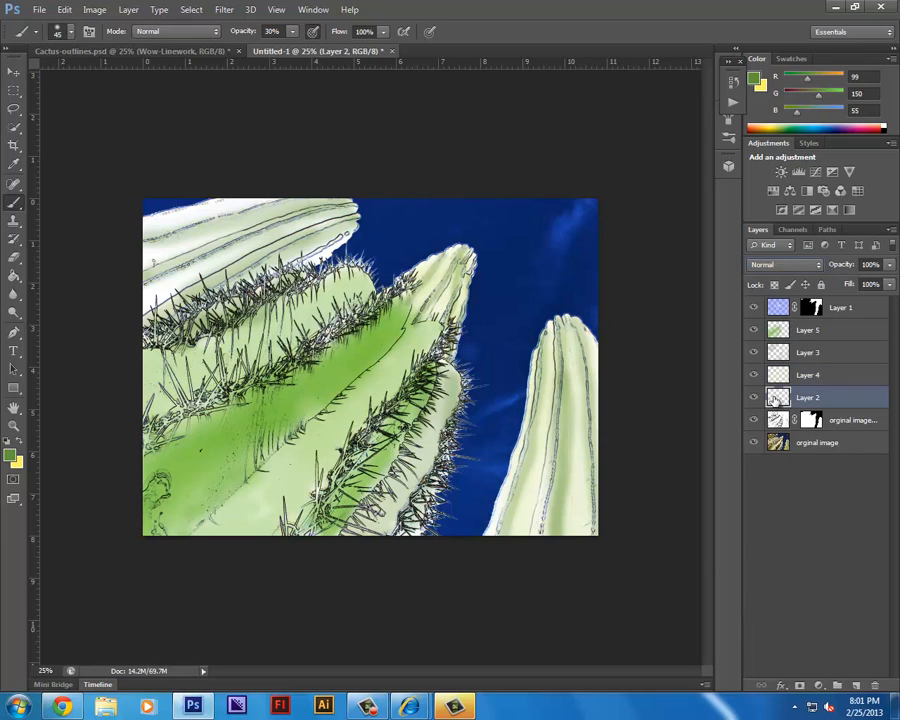
{"action": "left_click", "coordinate": [758, 400]}
Step: Reduce the opacity of Layer 3 to 69%
{"action": "left_click", "coordinate": [812, 330]}
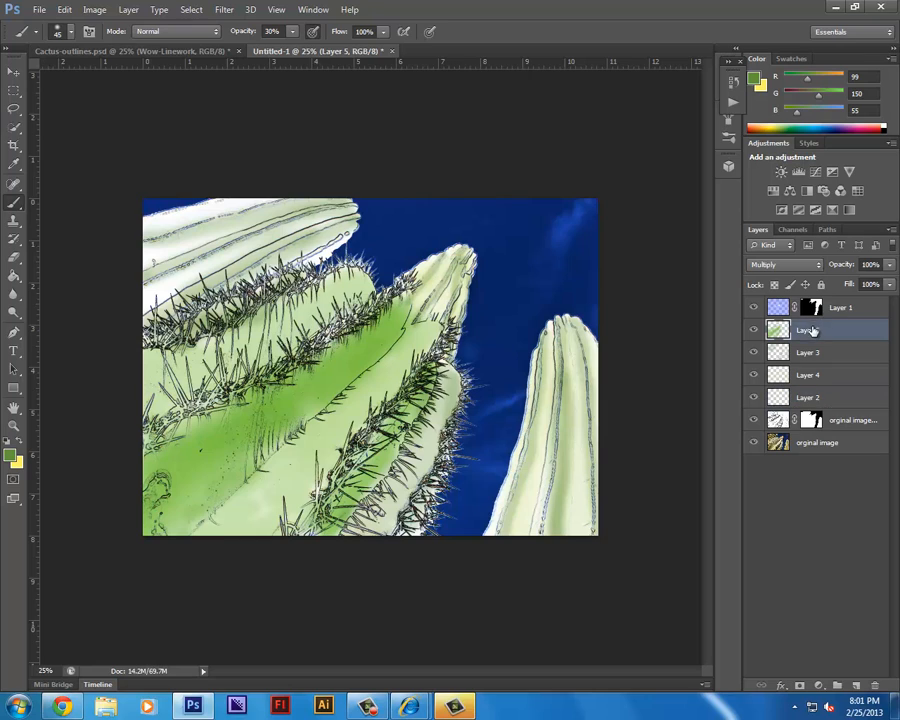
{"action": "left_click", "coordinate": [809, 352]}
{"action": "left_click", "coordinate": [889, 264]}
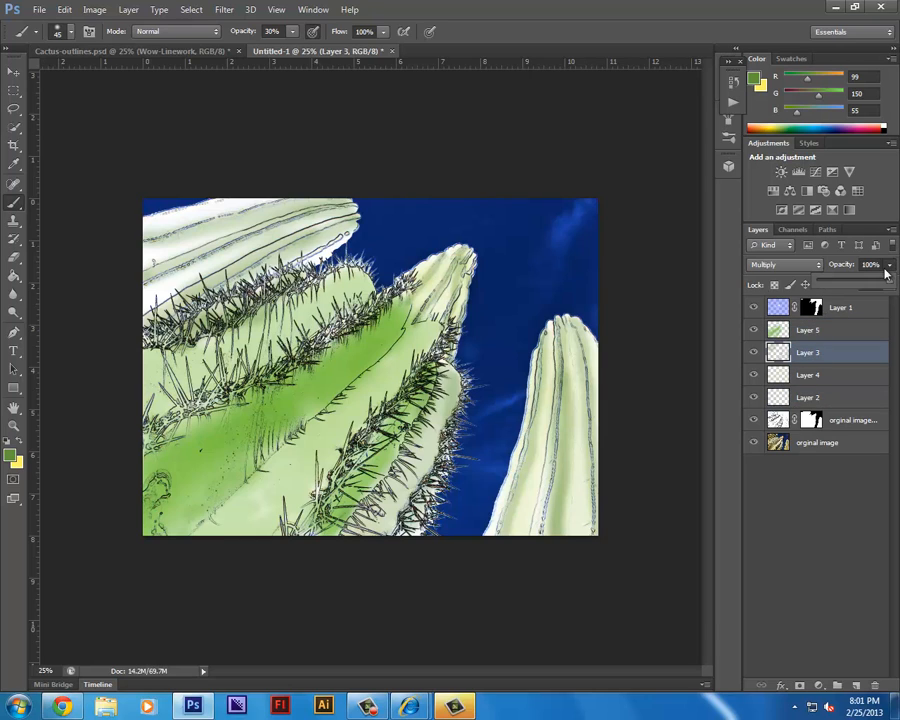
{"action": "mouse_move", "coordinate": [872, 283]}
{"action": "left_mouse_down"}
{"action": "mouse_move", "coordinate": [855, 285]}
{"action": "mouse_move", "coordinate": [868, 284]}
{"action": "left_mouse_up"}
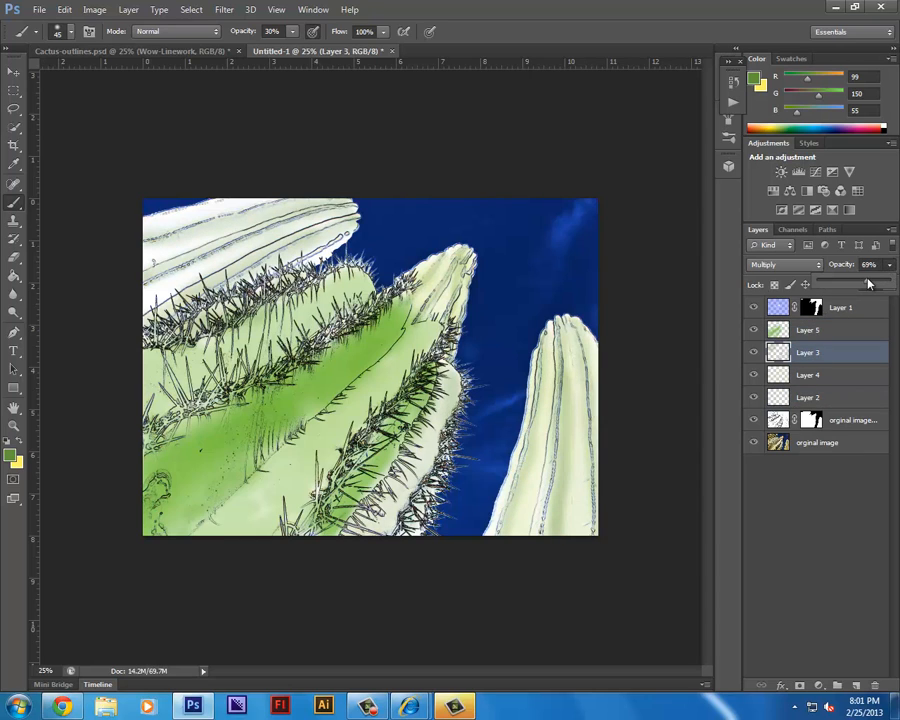
Step: Make Layer 5 active and adjust its layer opacity, ending at 100%
{"action": "left_click", "coordinate": [838, 338]}
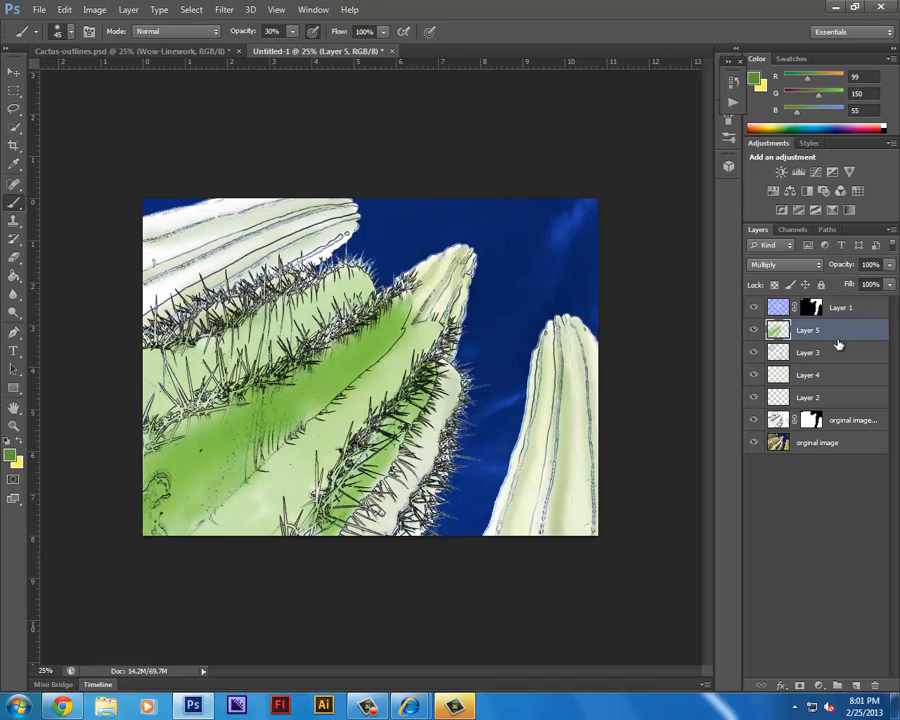
{"action": "left_click", "coordinate": [890, 265]}
{"action": "left_click_drag", "start_coordinate": [864, 287], "coordinate": [898, 289]}
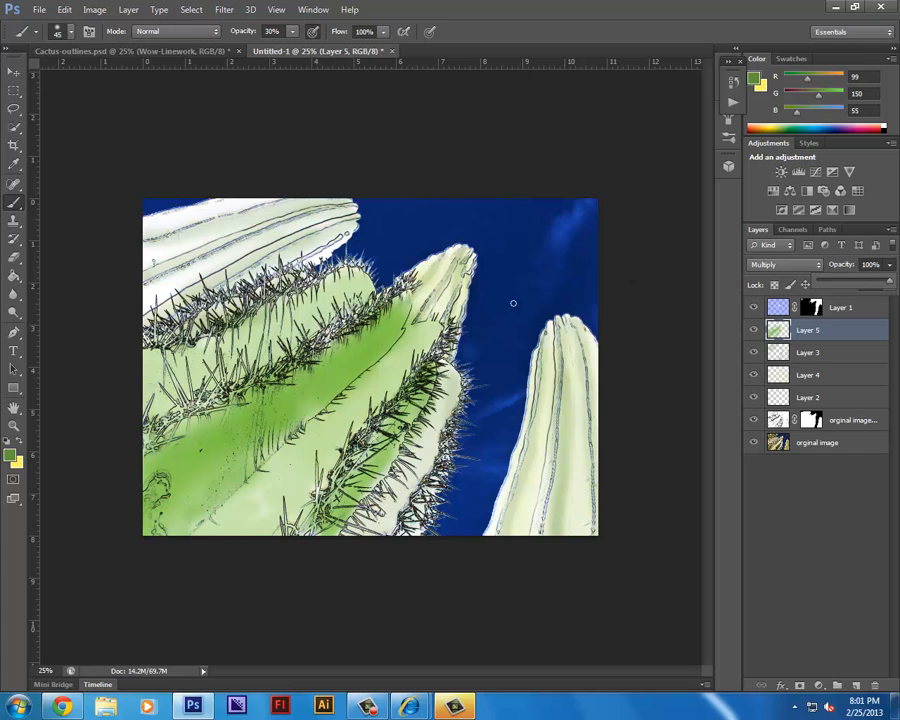
Step: Enlarge the brush to 300 px and set its opacity to 20% for painting on Layer 5
{"action": "left_click", "coordinate": [463, 497]}
{"action": "key", "text": "bracketright"}
{"action": "key", "text": "bracketright"}
{"action": "key", "text": "bracketright"}
{"action": "key", "text": "bracketright"}
{"action": "key", "text": "bracketright"}
{"action": "key", "text": "bracketright"}
{"action": "key", "text": "bracketright"}
{"action": "key", "text": "bracketright"}
{"action": "key", "text": "bracketright"}
{"action": "key", "text": "bracketright"}
{"action": "key", "text": "bracketright"}
{"action": "key", "text": "bracketright"}
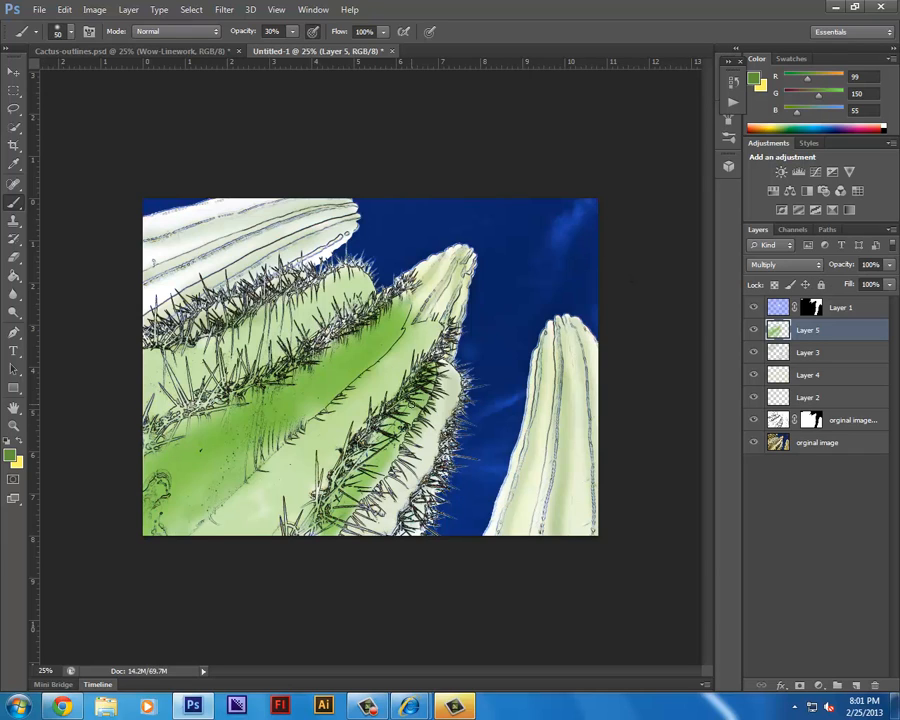
{"action": "key", "text": "bracketleft"}
{"action": "key", "text": "bracketleft"}
{"action": "key", "text": "2"}
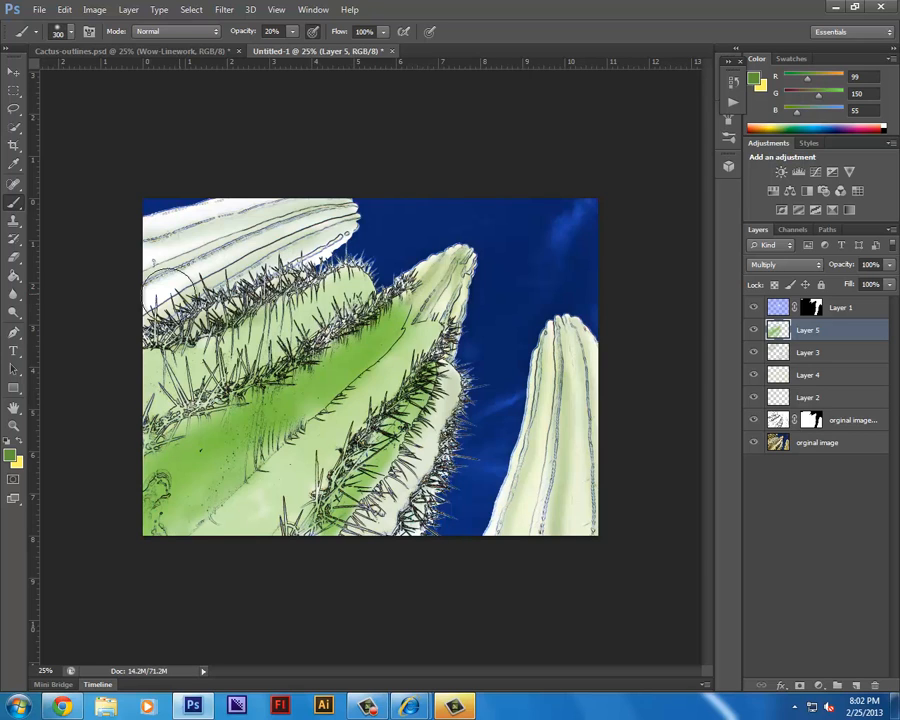
Step: Paint a translucent green wash over the upper-left and right cacti on Layer 5 with a 500 px brush, and set brush opacity to 23%
{"action": "key", "text": "bracketright"}
{"action": "key", "text": "bracketright"}
{"action": "key", "text": "bracketright"}
{"action": "key", "text": "bracketright"}
{"action": "mouse_move", "coordinate": [124, 241]}
{"action": "left_mouse_down"}
{"action": "mouse_move", "coordinate": [336, 213]}
{"action": "mouse_move", "coordinate": [14, 338]}
{"action": "left_mouse_up"}
{"action": "key", "text": "2"}
{"action": "key", "text": "3"}
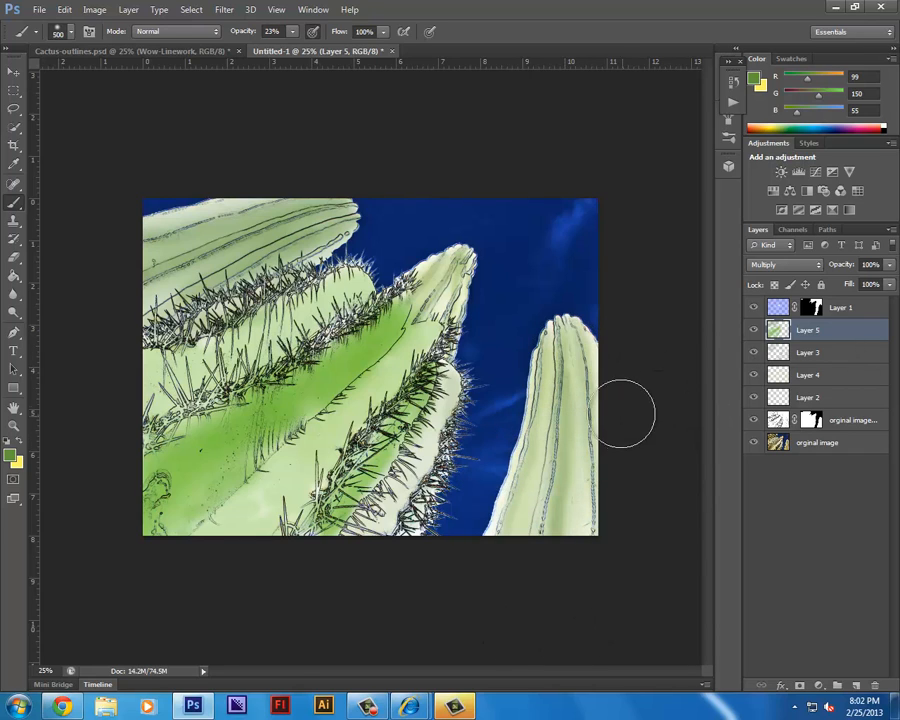
Step: Make Layer 3 active and sample the pale green RGB 207, 224, 178 from the right cactus for the brush
{"action": "key", "text": "i"}
{"action": "left_click", "coordinate": [776, 352]}
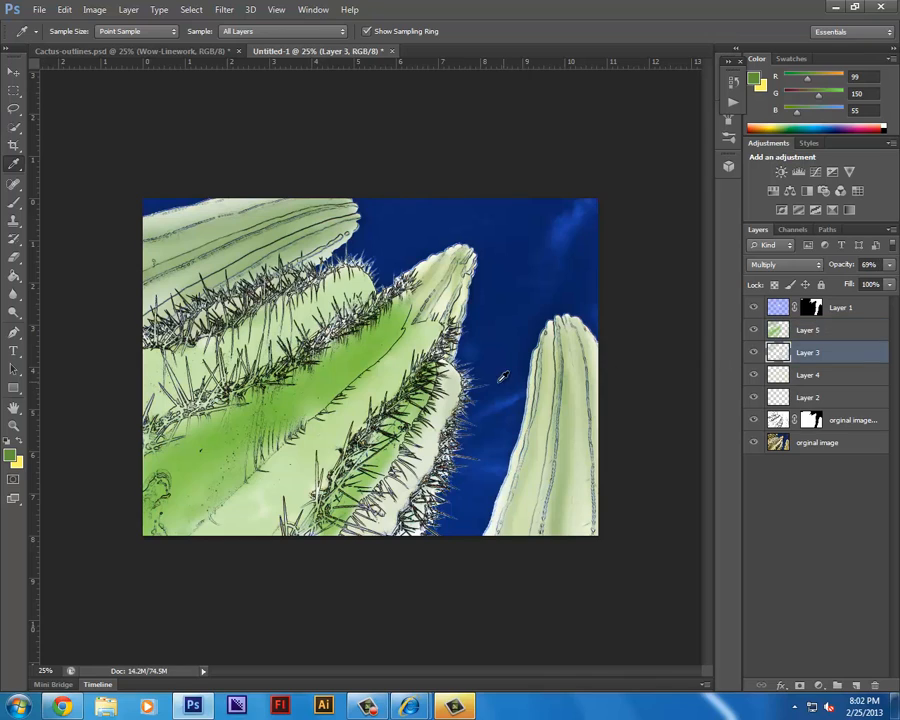
{"action": "left_click", "coordinate": [554, 420]}
{"action": "key", "text": "b"}
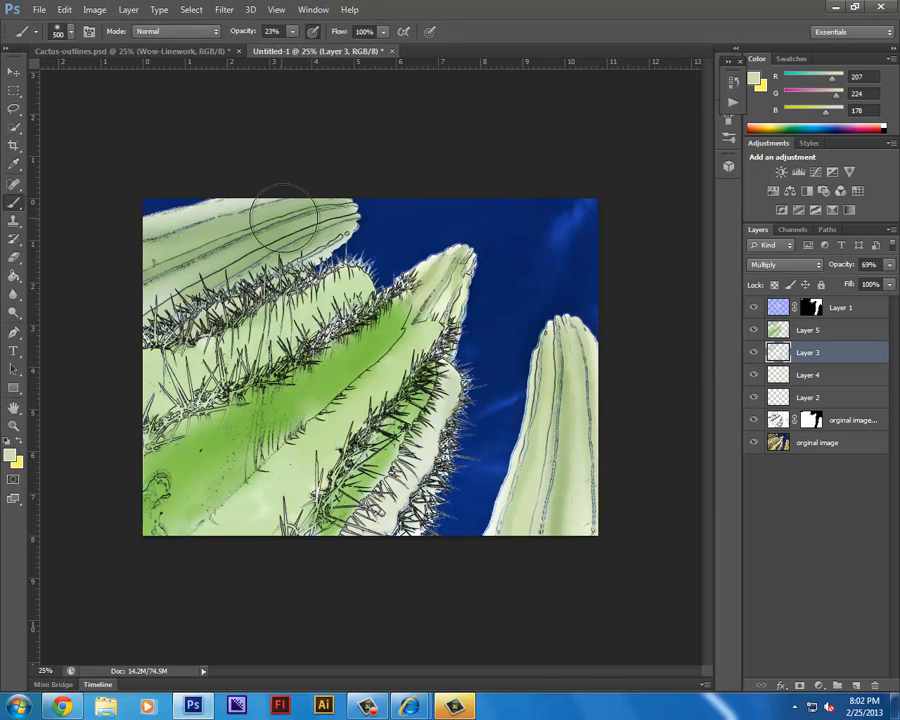
Step: Paint pale green over the cactus lobes on Layer 3 with 100 px and 250 px brushes at 23% opacity
{"action": "key", "text": "p"}
{"action": "key", "text": "b"}
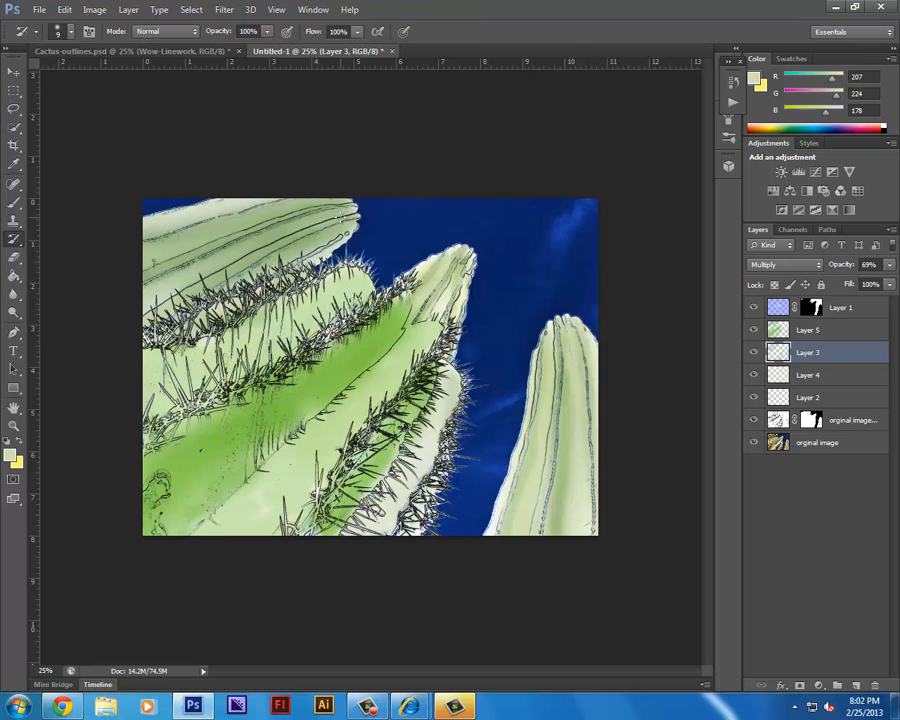
{"action": "key", "text": "b"}
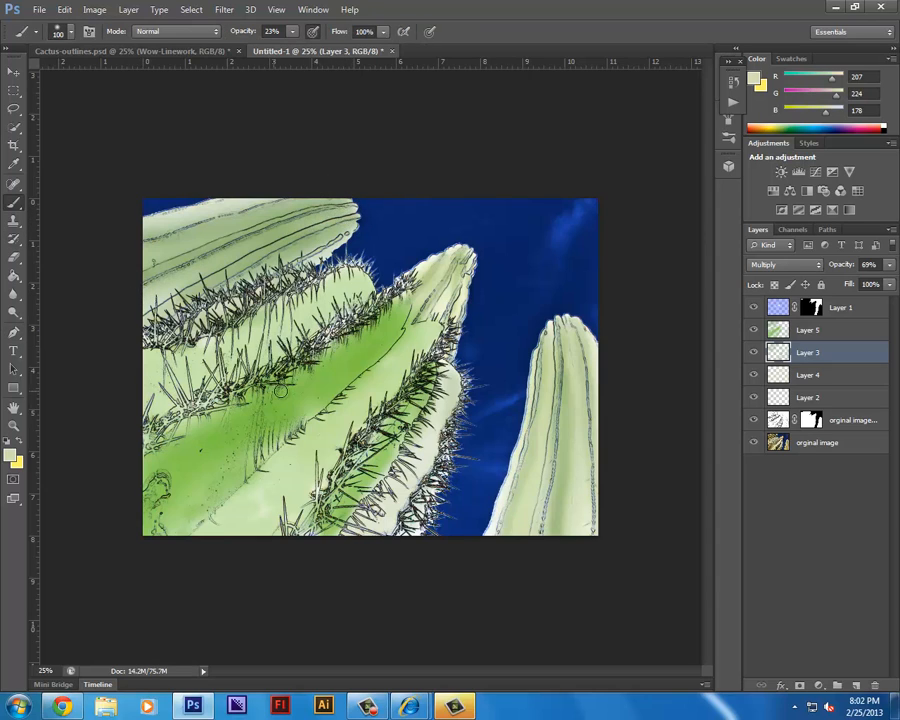
{"action": "key", "text": "bracketright"}
{"action": "key", "text": "bracketright"}
{"action": "key", "text": "bracketright"}
{"action": "key", "text": "bracketright"}
{"action": "key", "text": "bracketright"}
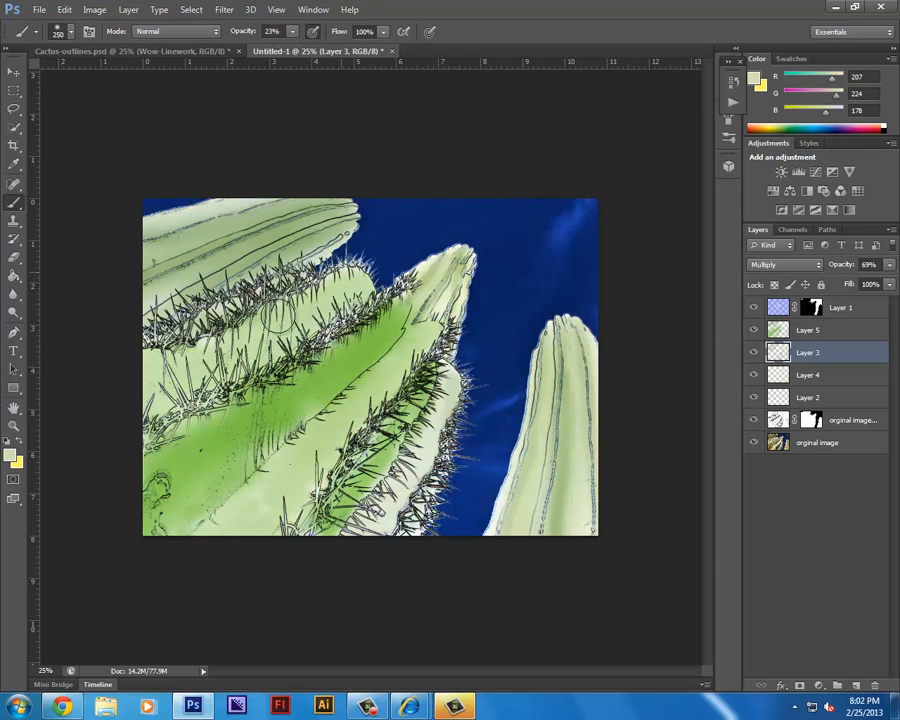
Step: Hide the colour layers above the line art, restore Layer 1, and examine Layer 5 and Layer 3 individually
{"action": "key", "text": "ctrl+minus"}
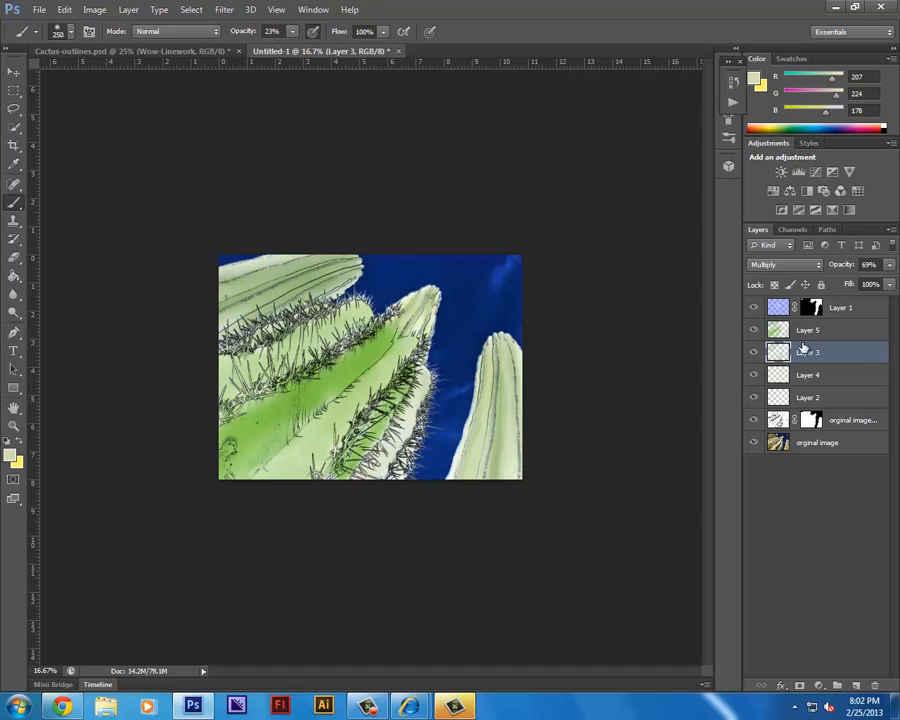
{"action": "left_click", "coordinate": [755, 419], "text": "alt"}
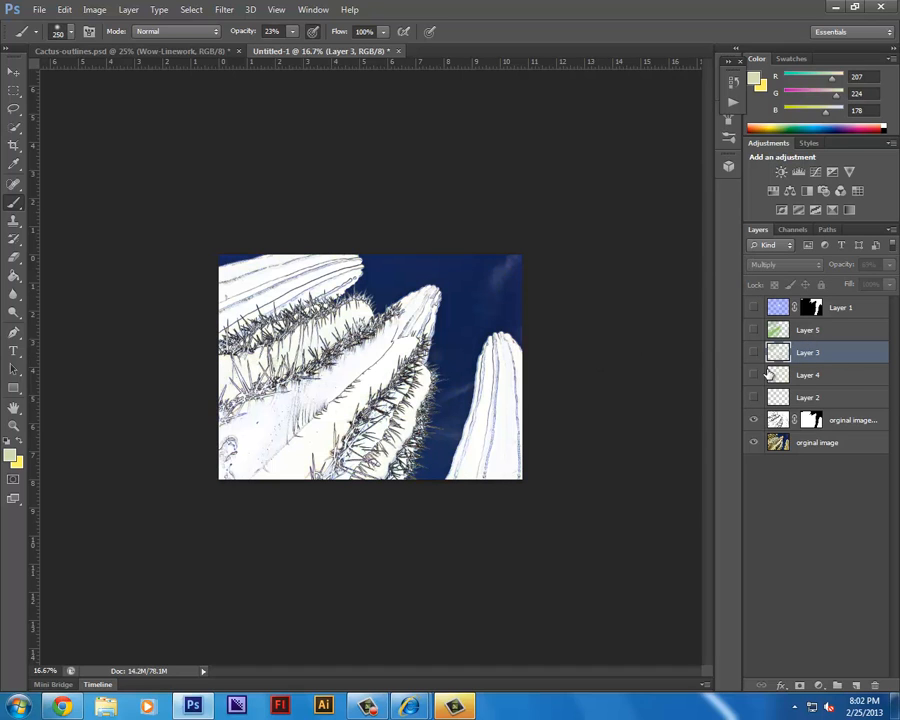
{"action": "left_click", "coordinate": [754, 309]}
{"action": "left_click", "coordinate": [754, 331]}
{"action": "left_click", "coordinate": [754, 331]}
{"action": "left_click", "coordinate": [754, 331]}
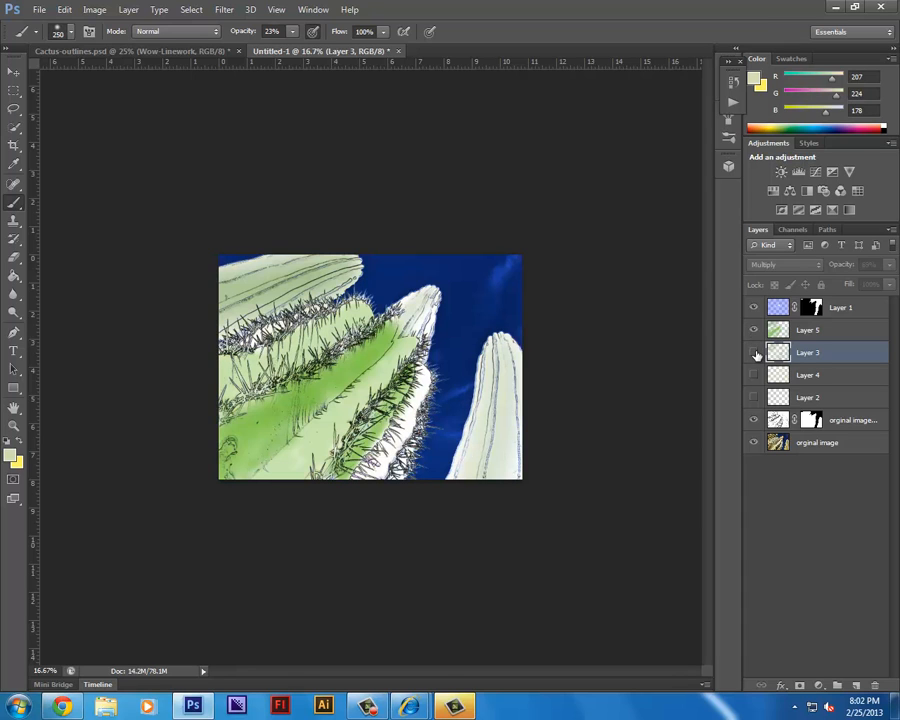
{"action": "left_click", "coordinate": [754, 332]}
{"action": "left_click", "coordinate": [756, 354]}
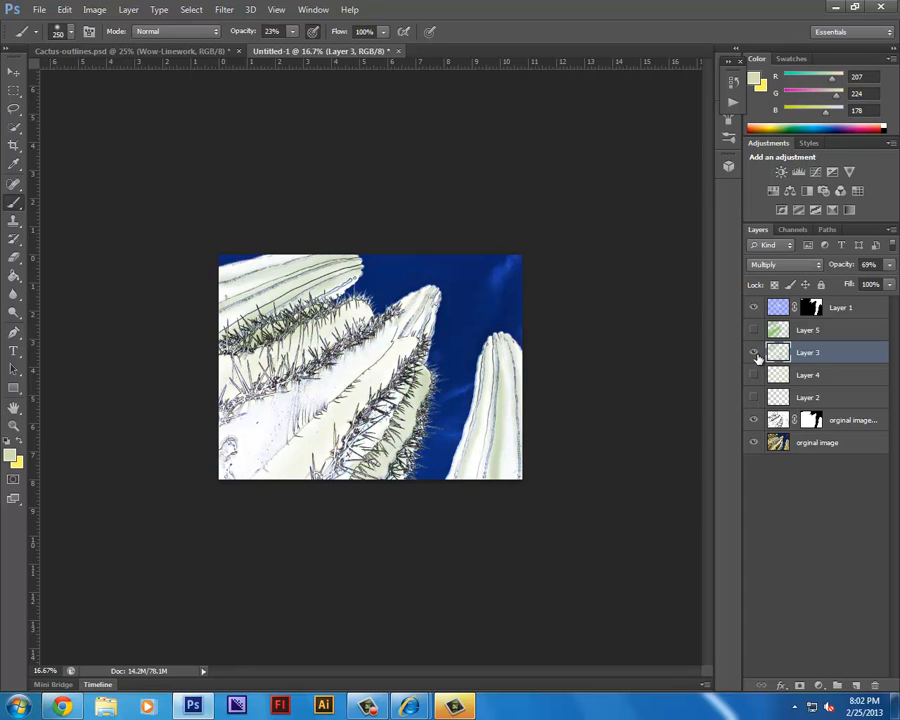
{"action": "left_click", "coordinate": [755, 353]}
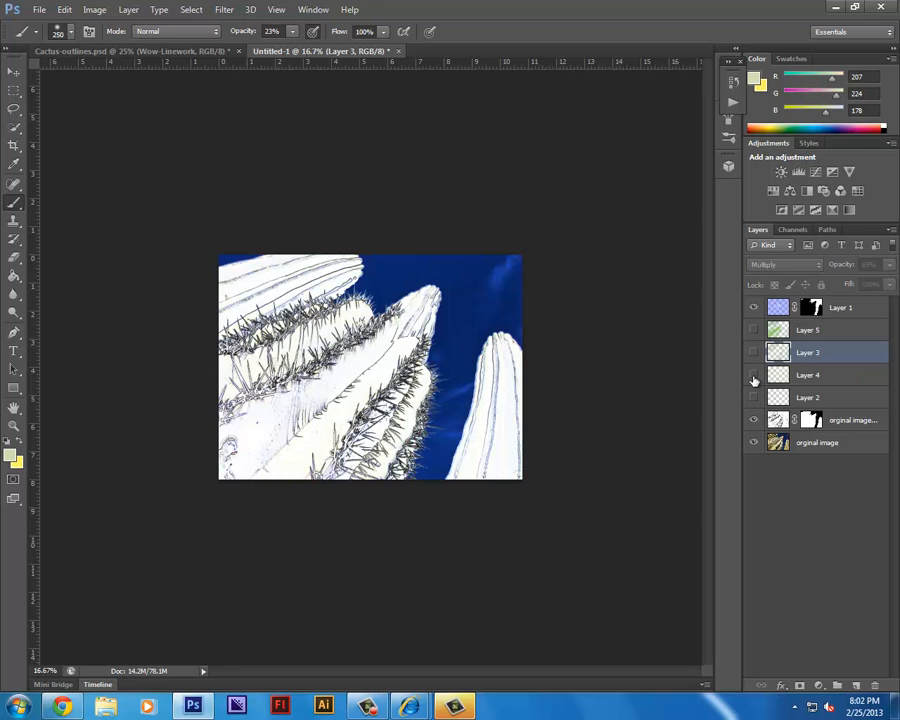
Step: Toggle Layer 4 to check its colour, and show Layers 4, 3 and 5 together with Layer 2 left hidden
{"action": "left_click", "coordinate": [755, 375]}
{"action": "left_click", "coordinate": [755, 376]}
{"action": "left_click", "coordinate": [755, 376]}
{"action": "left_click", "coordinate": [755, 376]}
{"action": "left_click", "coordinate": [755, 353]}
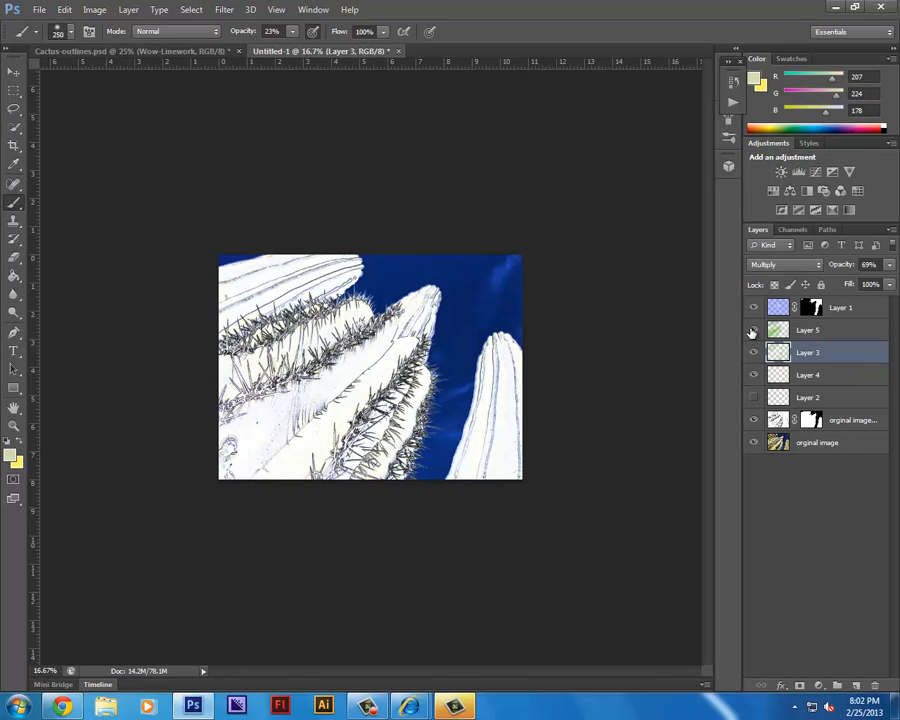
{"action": "left_click", "coordinate": [755, 330]}
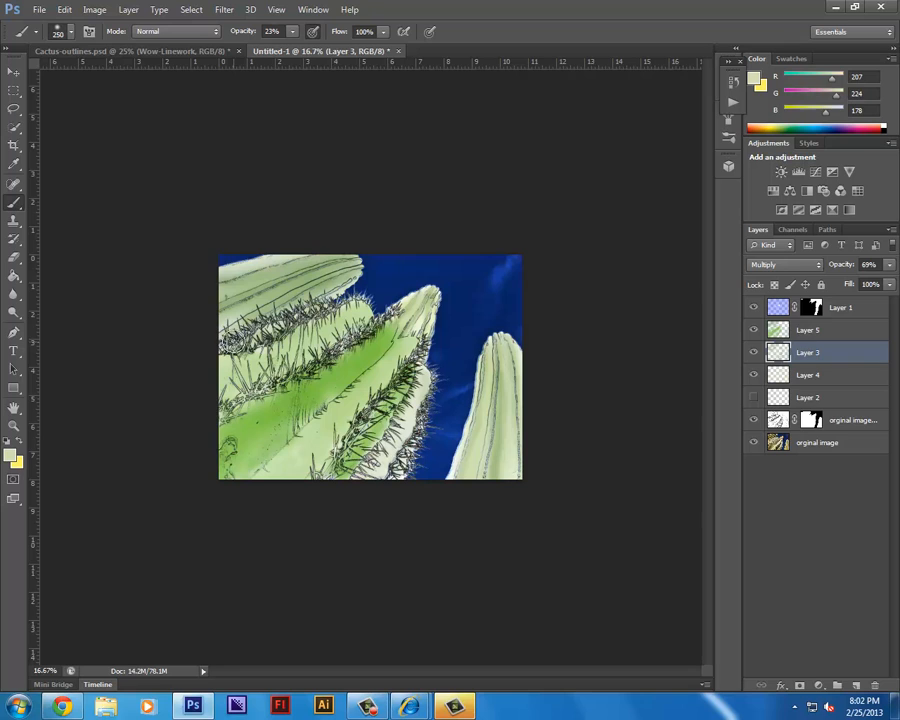
{"action": "mouse_move", "coordinate": [454, 708]}
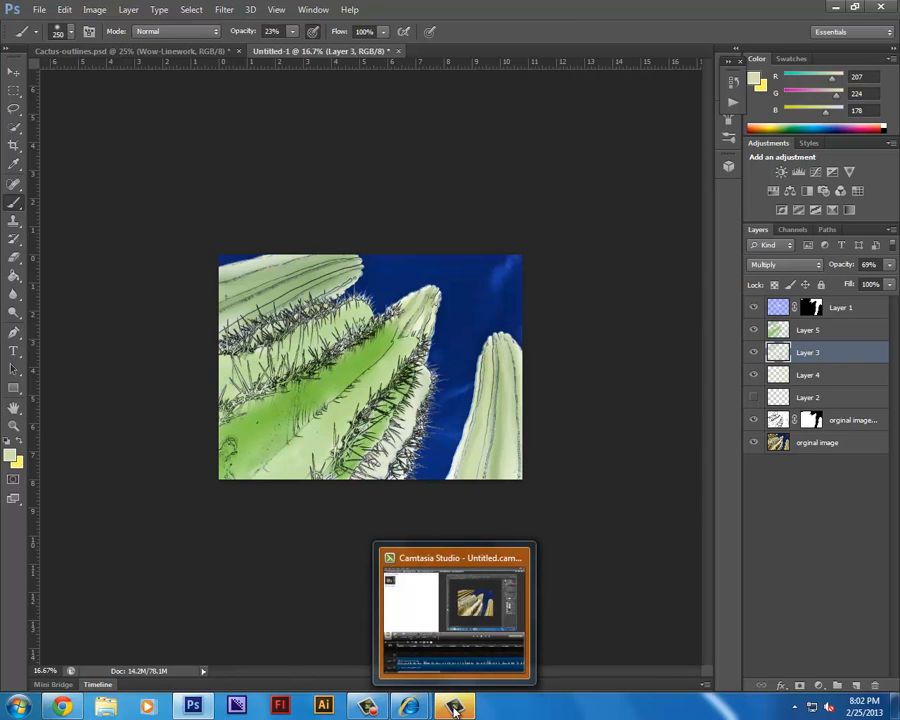